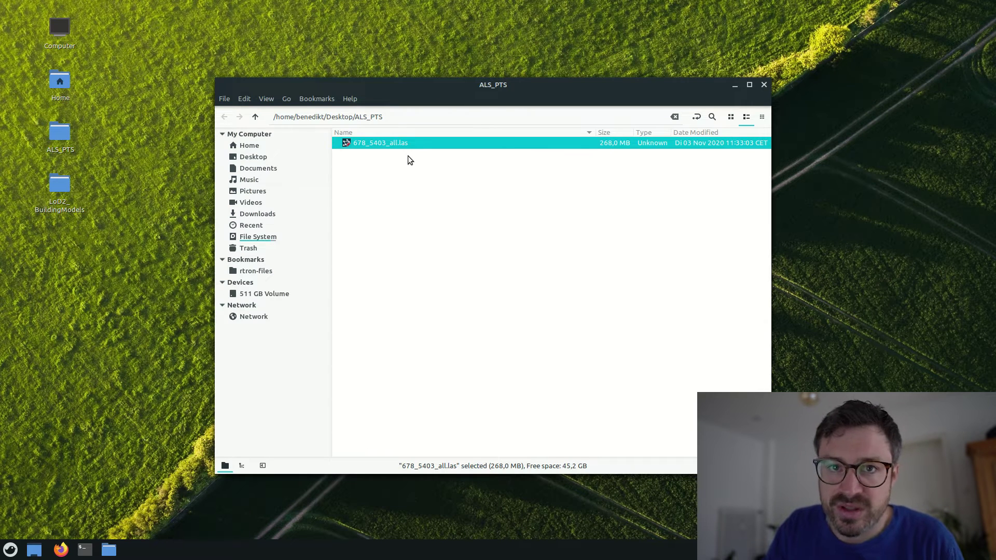
Open 678_5403_all.las in FME Data Inspector using the ASPRS Lidar Data Exchange Format (LAS) reader and maximize the window.
key("Return")
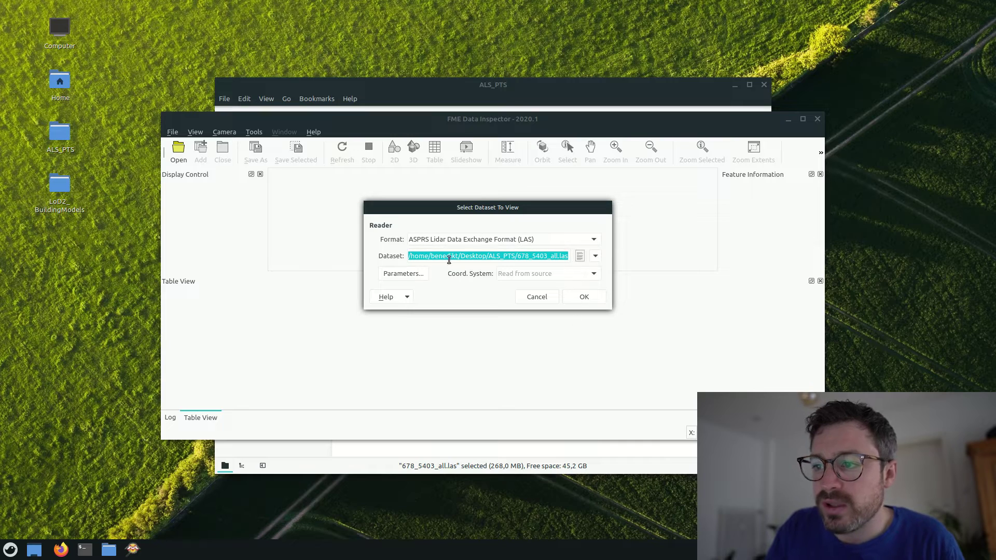
left_click(596, 244)
left_click(574, 358)
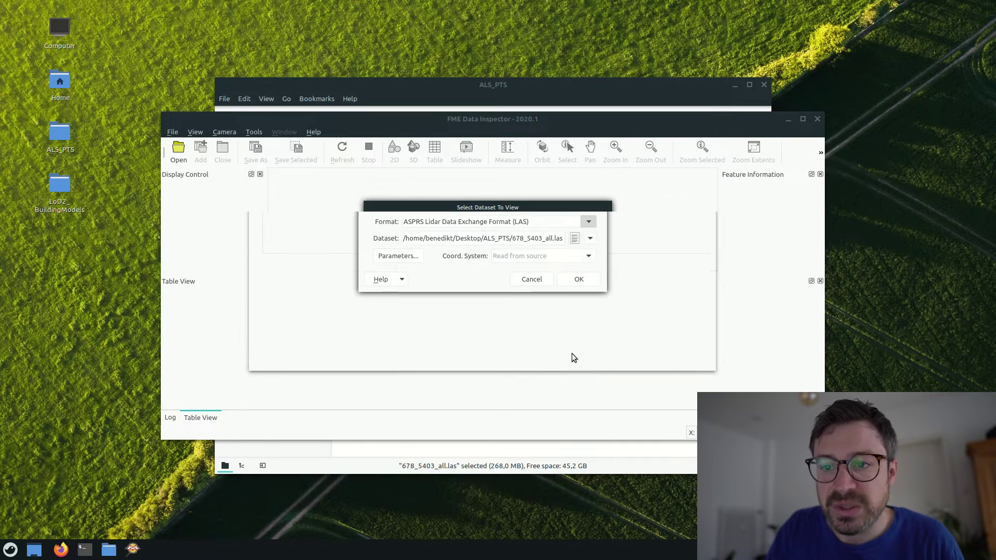
left_click_drag(707, 138, 703, 347)
left_click(641, 351)
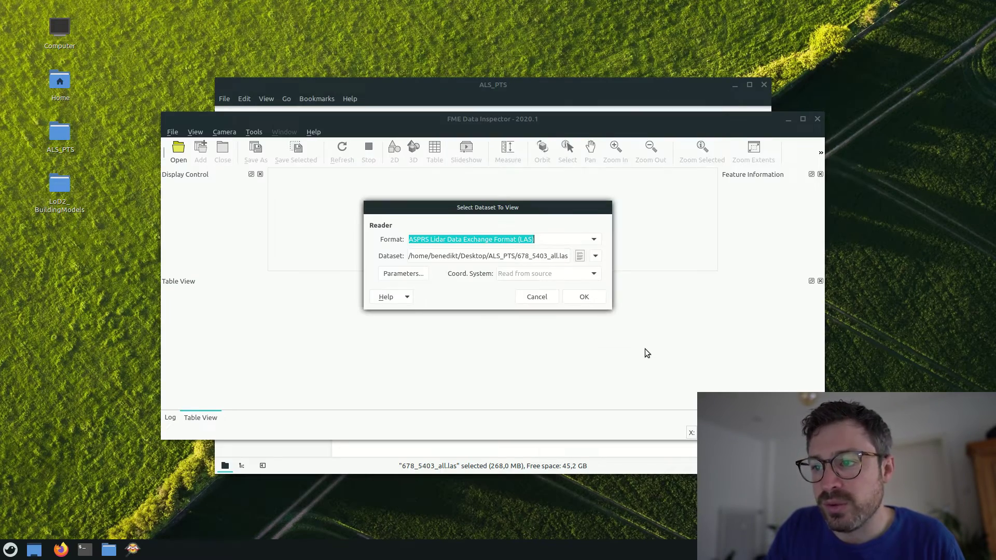
left_click(593, 303)
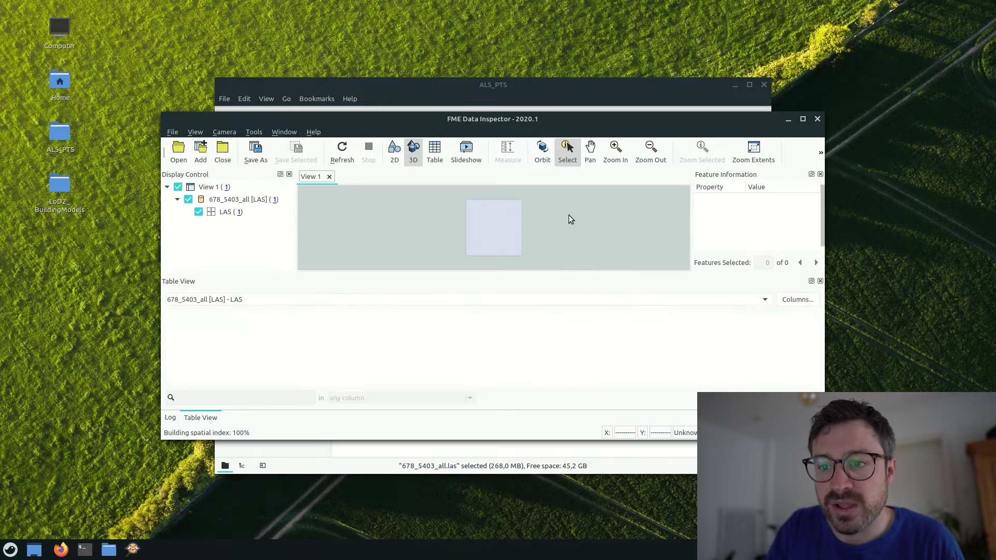
double_click(546, 120)
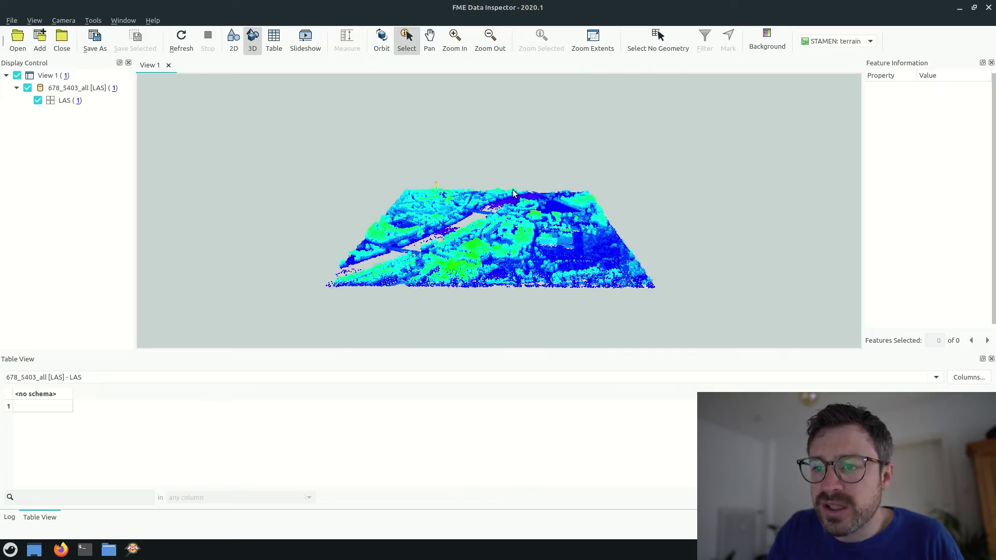
Examine the airborne point cloud up close and view the component values of a point near the bridge in an enlarged feature information area.
scroll(487, 228, "up", 5)
scroll(487, 228, "up", 3)
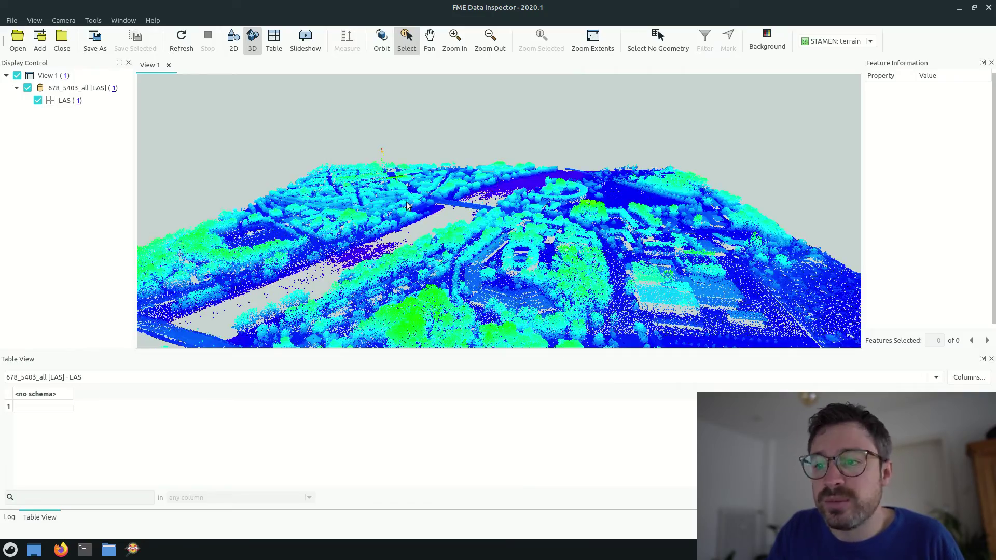
scroll(410, 194, "up", 3)
scroll(410, 195, "up", 5)
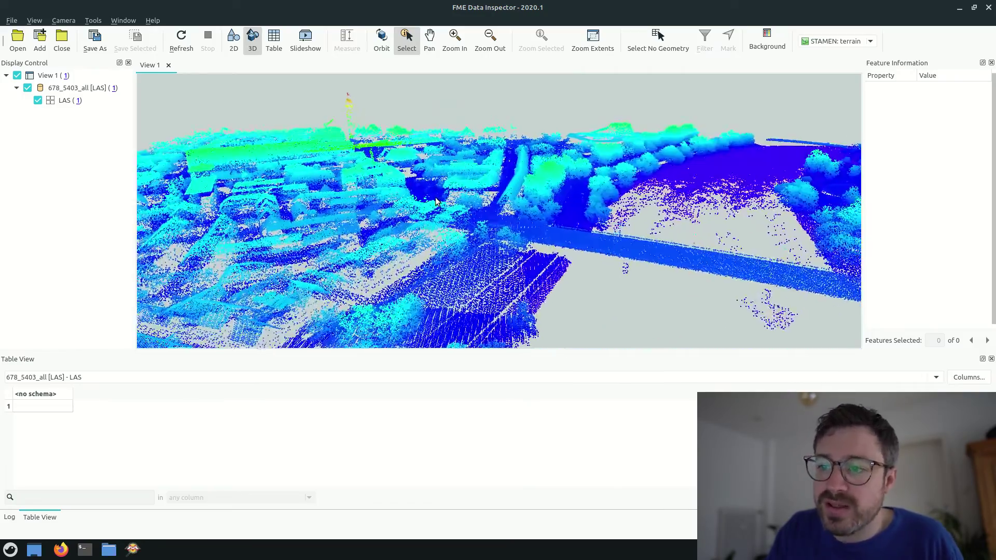
left_click(605, 251)
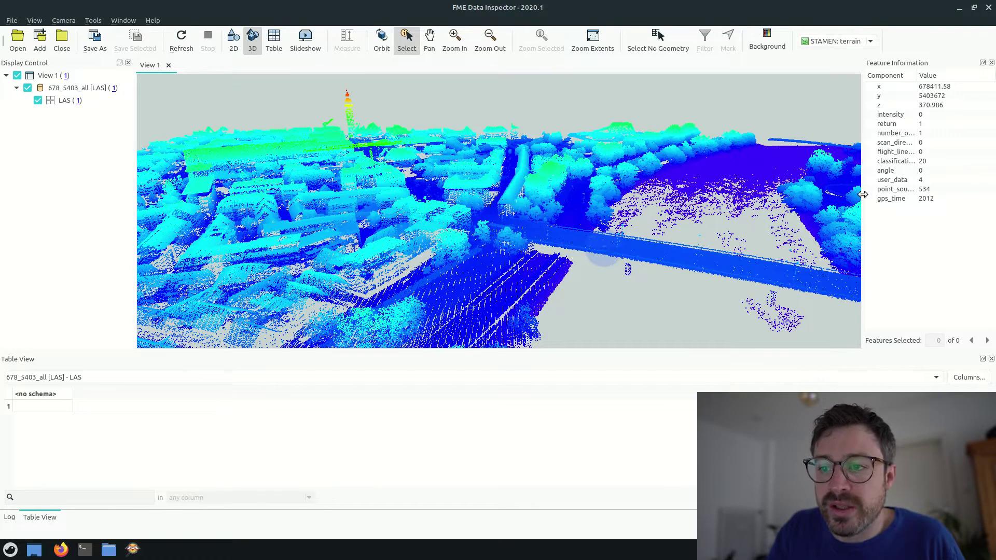
left_click_drag(863, 194, 783, 194)
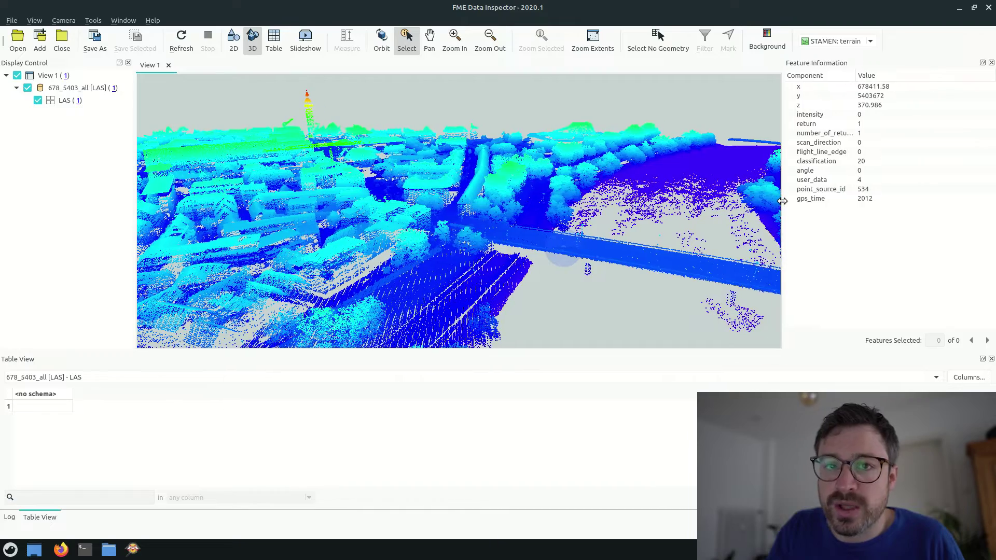
left_click_drag(569, 350, 583, 417)
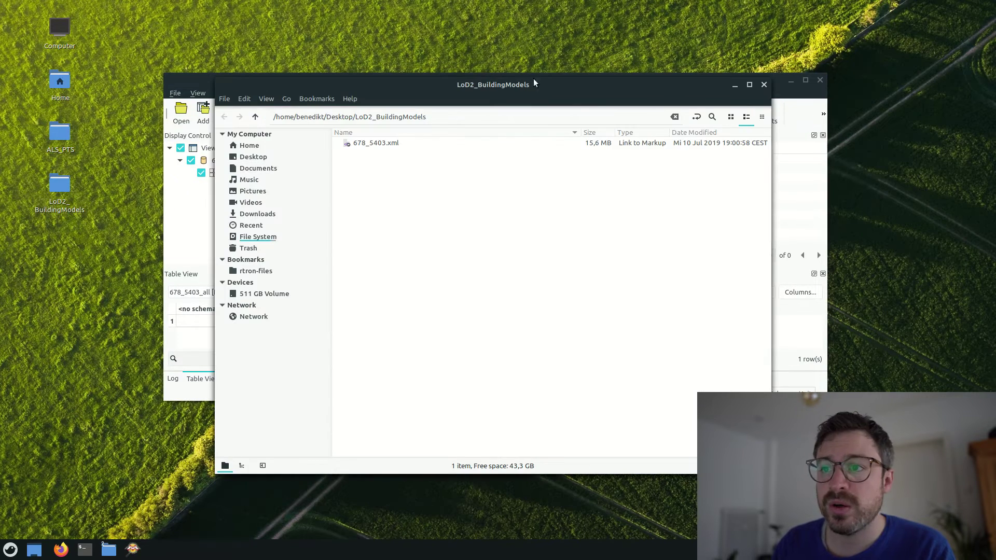
Add the CityGML building model 678_5403.xml from the LoD2_BuildingModels folder to the current point cloud view and maximize the window.
left_click_drag(569, 81, 580, 222)
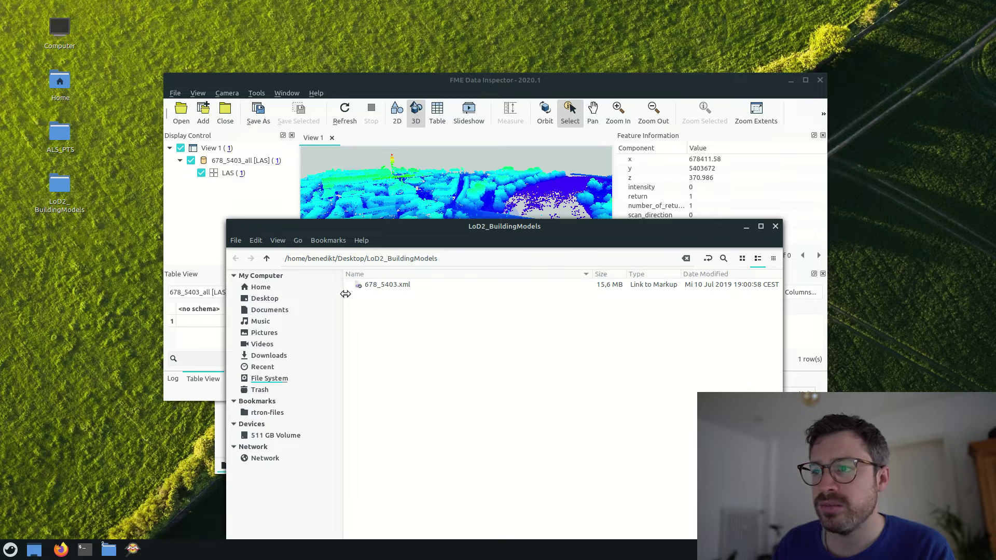
left_click_drag(365, 288, 500, 168)
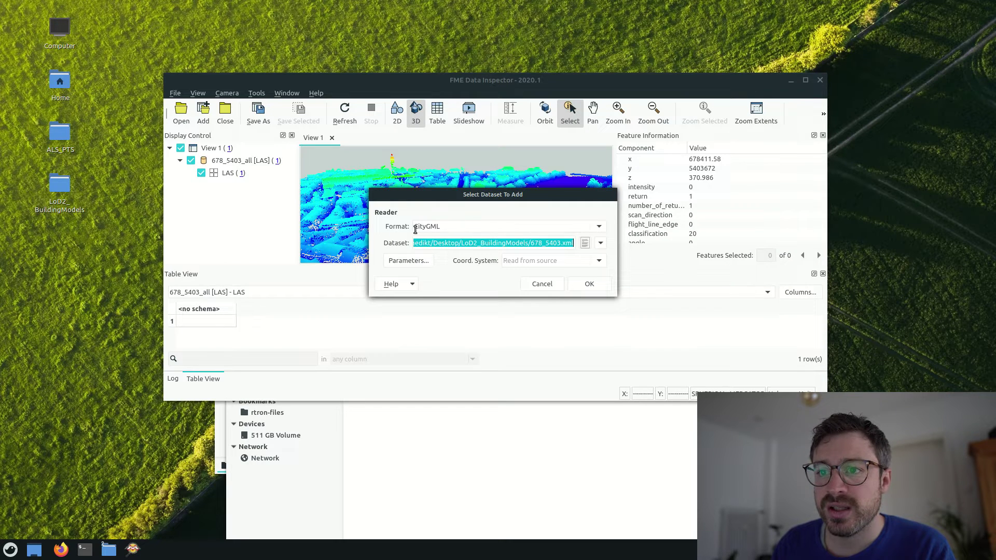
left_click(580, 276)
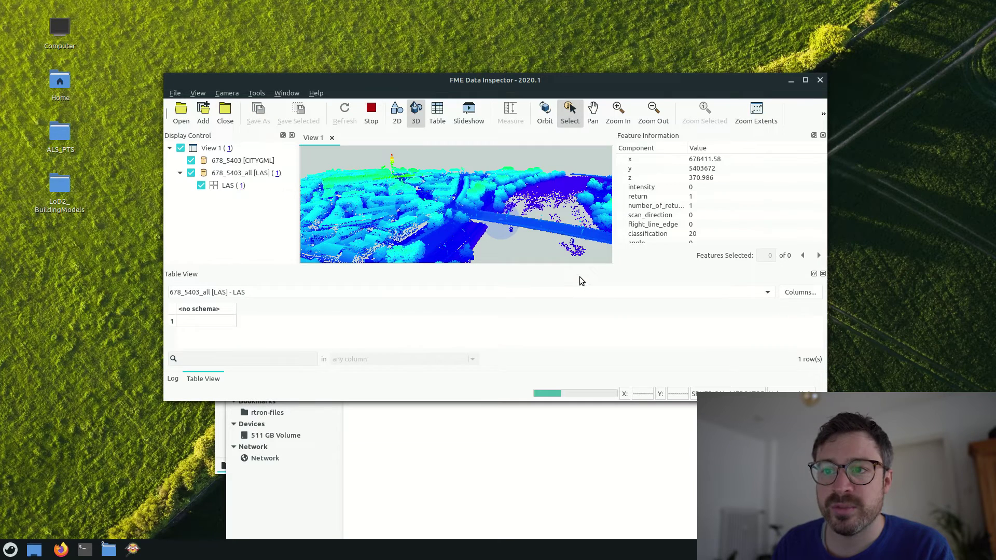
double_click(539, 79)
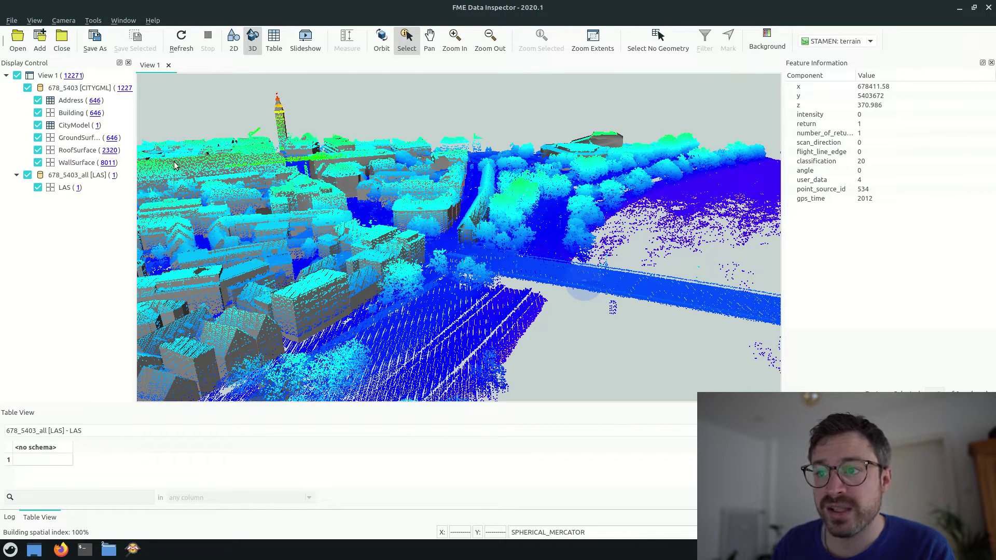
Hide the 678_5403_all LAS dataset and examine the attributes of a building's wall surface.
left_click(27, 176)
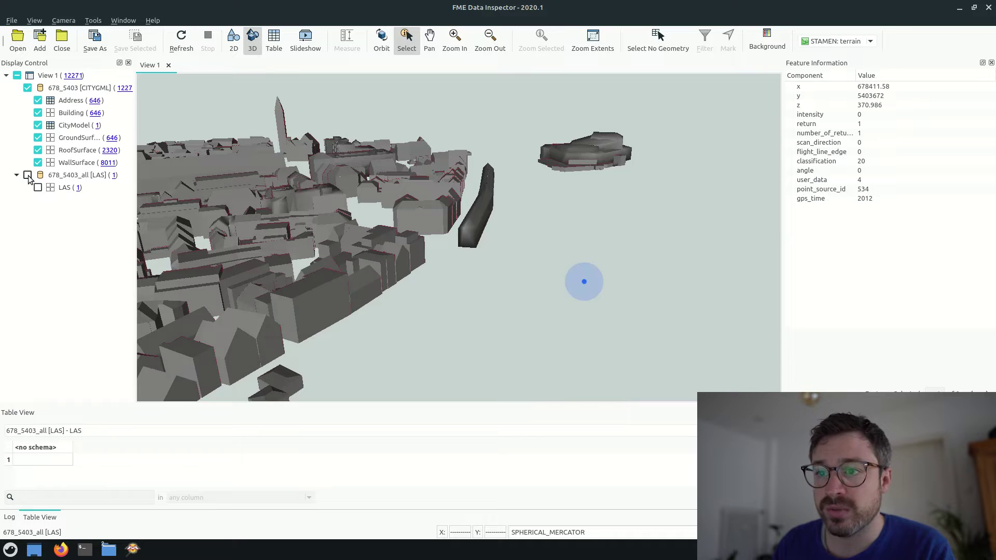
left_click(325, 310)
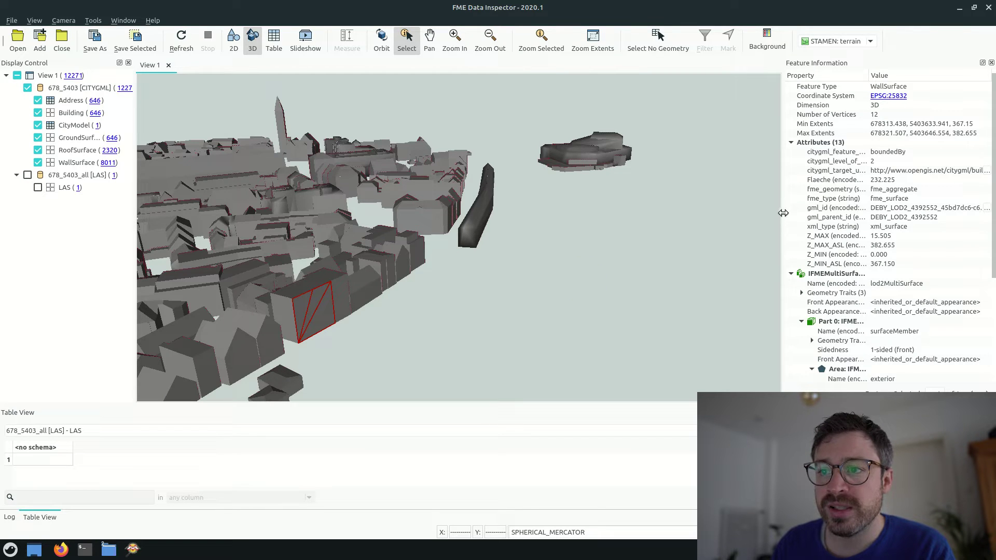
left_click_drag(782, 213, 691, 213)
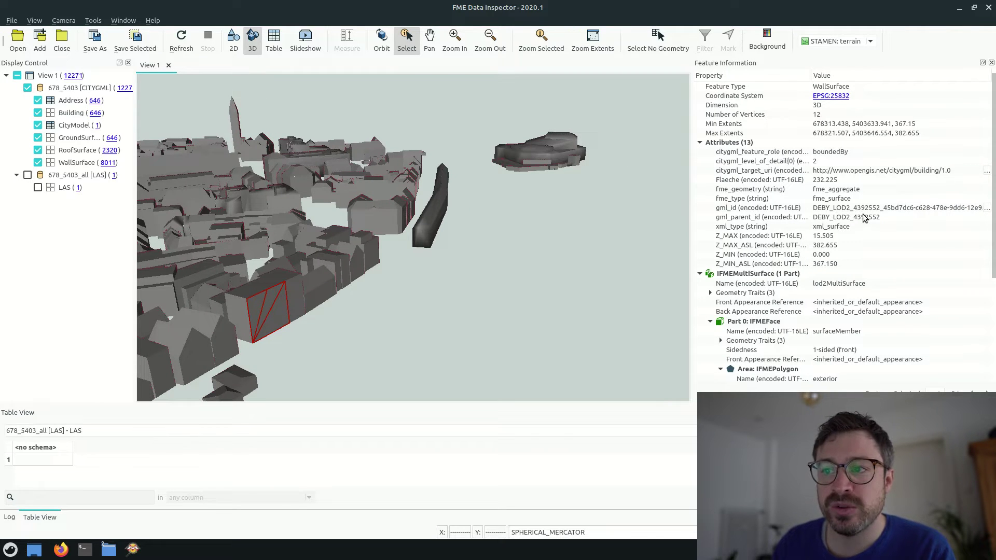
Hide the WallSurface, RoofSurface and GroundSurface layers and select a whole building in the foreground row.
left_click(38, 163)
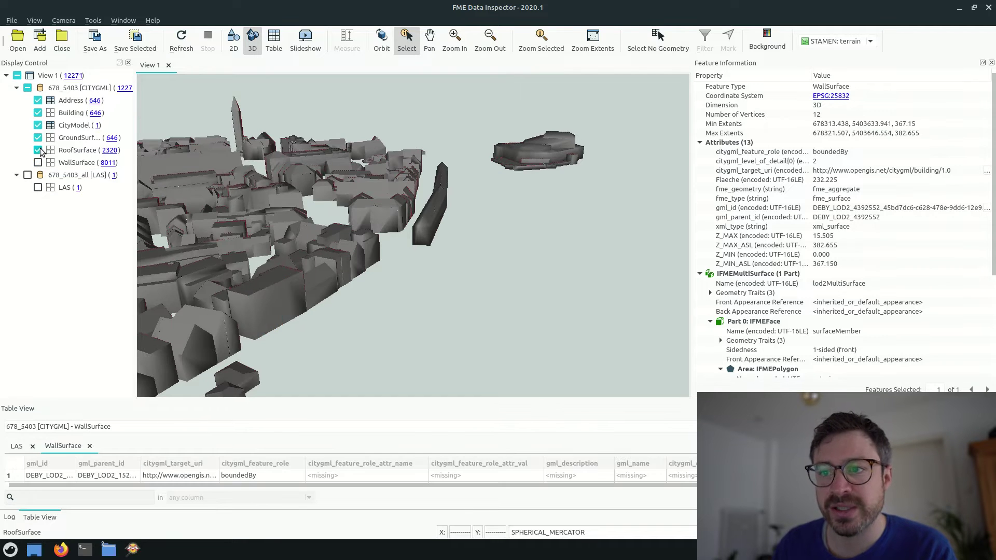
left_click(39, 150)
left_click(38, 138)
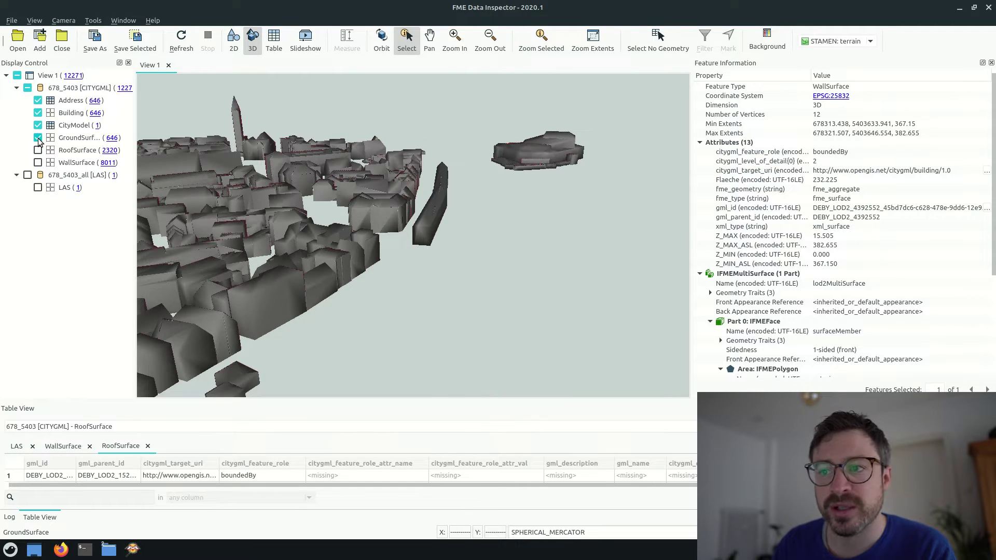
left_click(281, 316)
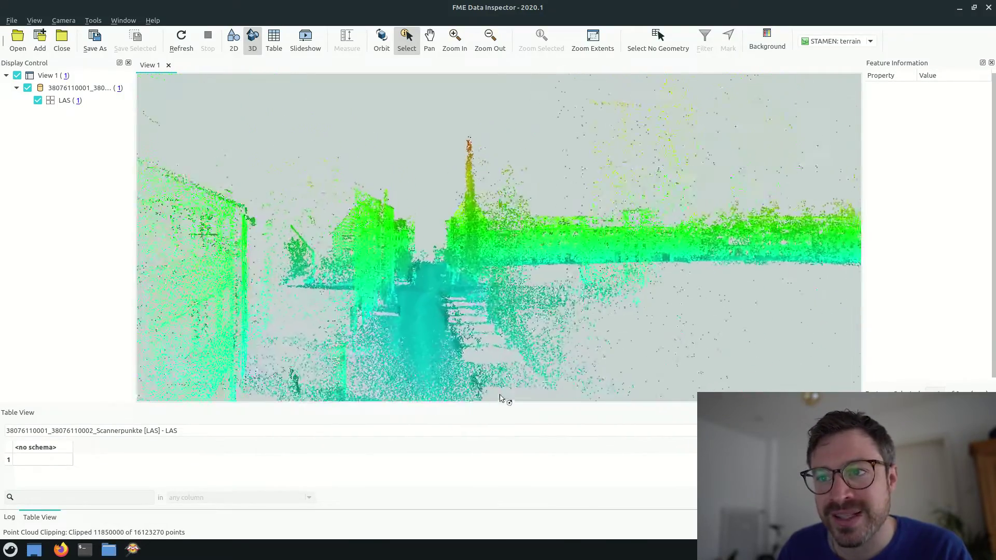
Examine the mobile mapping street point cloud from other angles and pick a point in it.
middle_click_drag(467, 294, 453, 231)
middle_click_drag(480, 289, 390, 287)
left_click(494, 318)
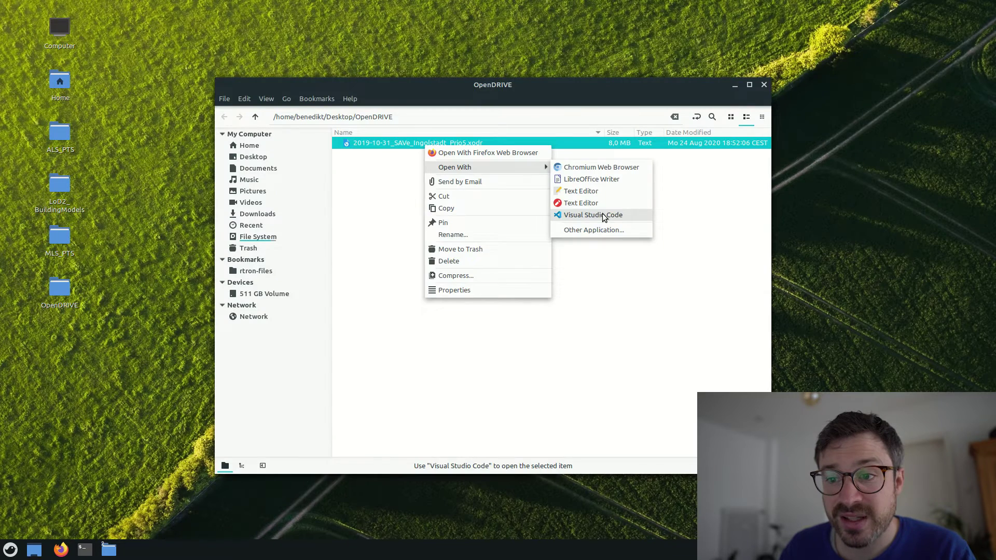
Open 2019-10-31_SAVe_Ingolstadt_Prio5.xodr in Visual Studio Code and examine the first road's planView and elevationProfile blocks.
left_click(603, 214)
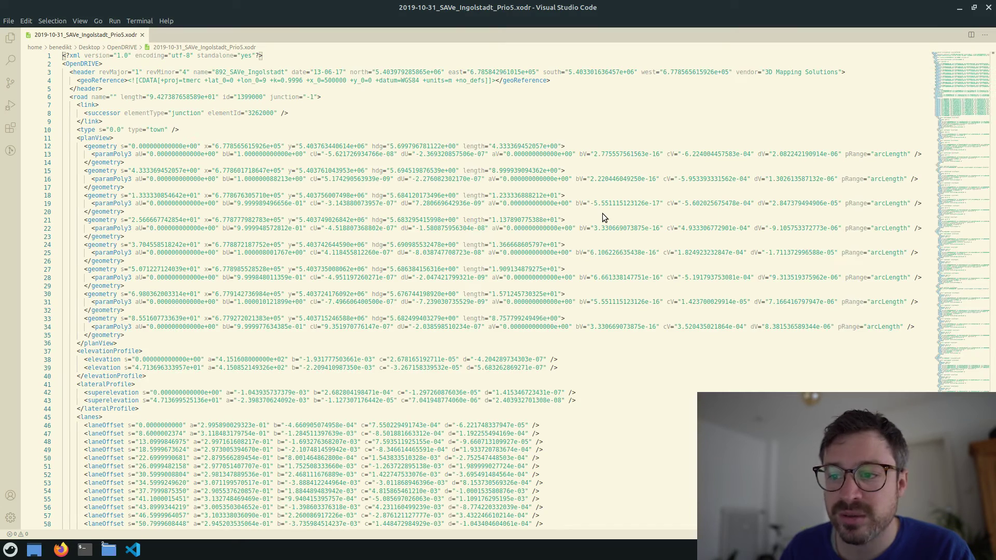
left_click_drag(171, 344, 26, 136)
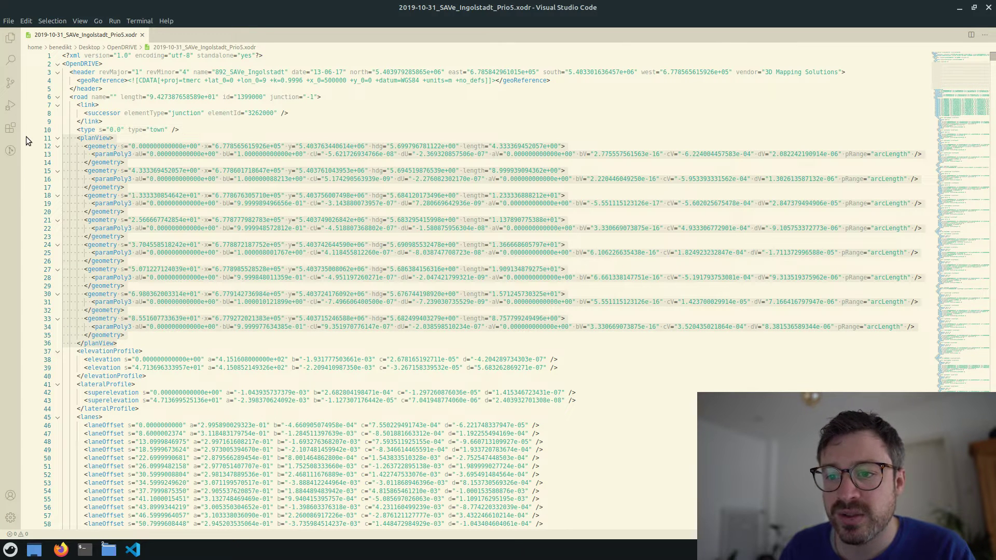
left_click(202, 285)
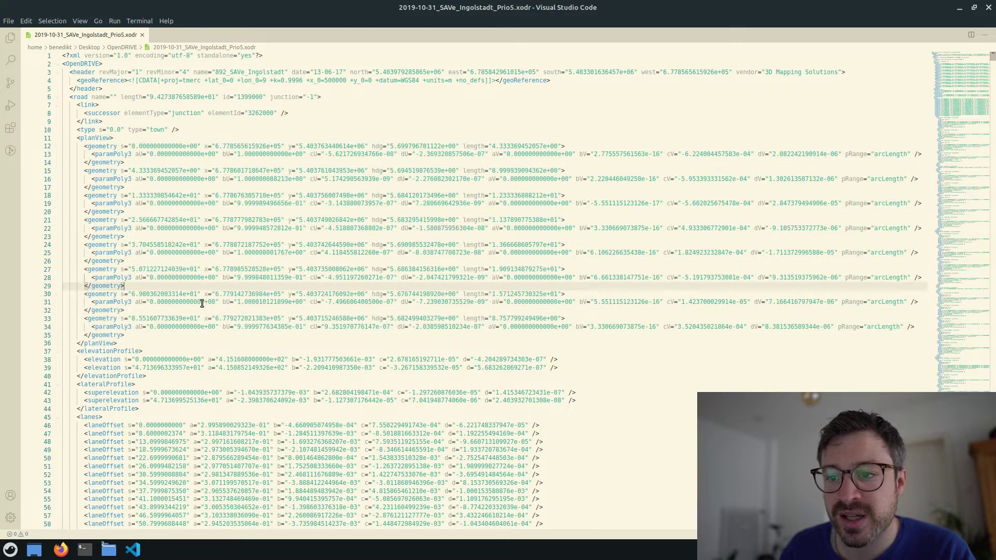
left_click(159, 378)
left_click_drag(96, 366, 73, 351)
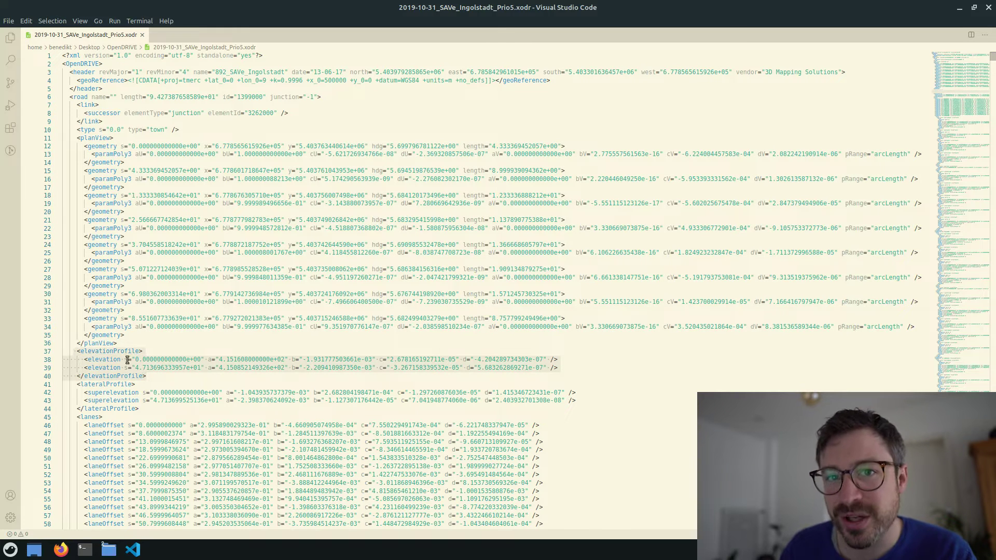
Search the OpenDRIVE file for "<ob" and examine the id and position attributes of the first trafficSign pole object.
left_click(203, 359)
key("ctrl+f")
type("<ob")
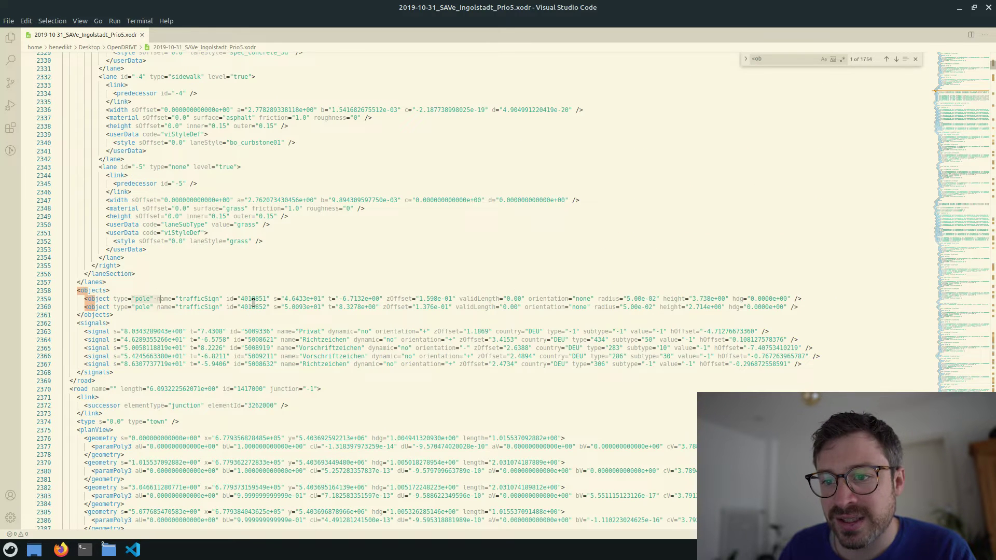
double_click(251, 298)
left_click_drag(283, 299, 459, 300)
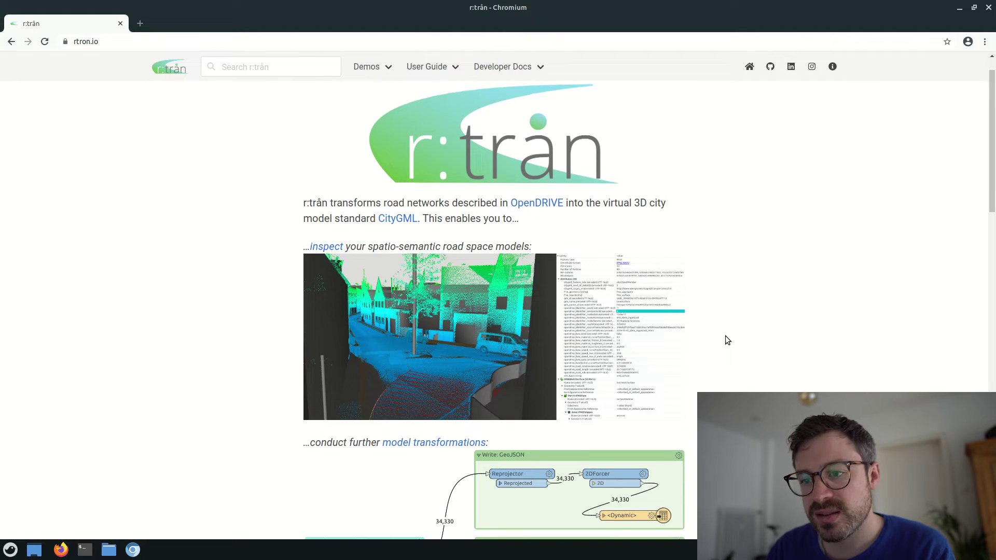
Review the use cases on the r:trån home page, then open and look through the project's GitHub repository.
scroll(725, 336, "down", 7)
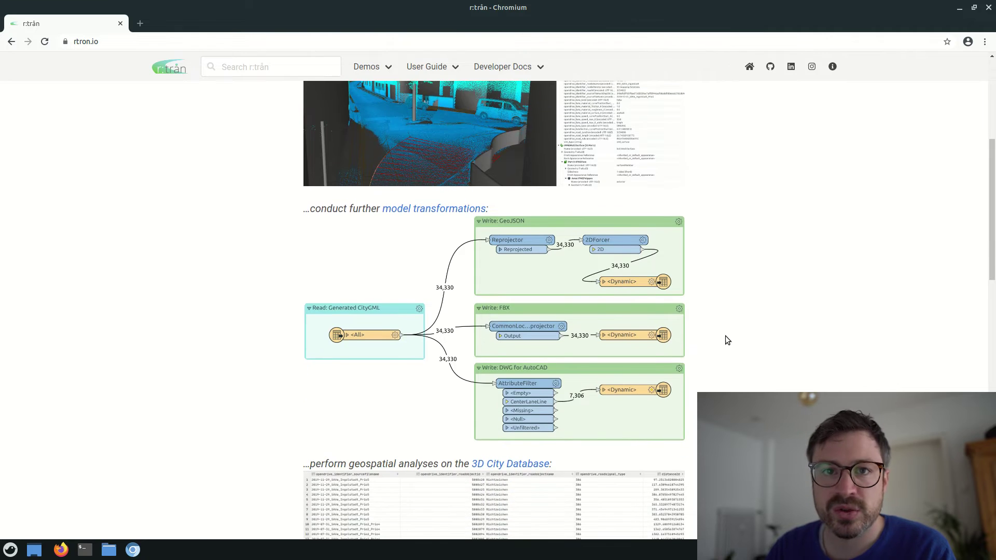
scroll(725, 336, "down", 12)
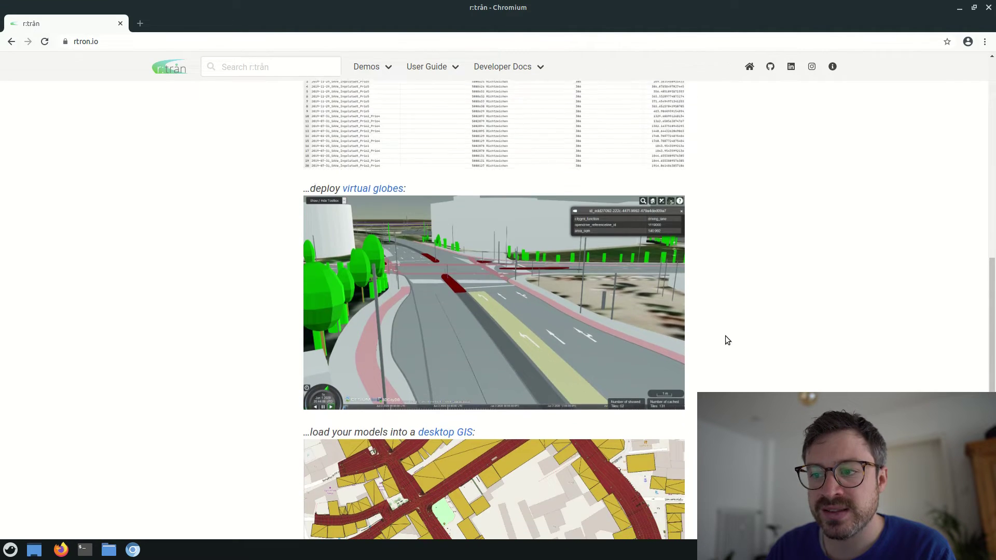
key("F5")
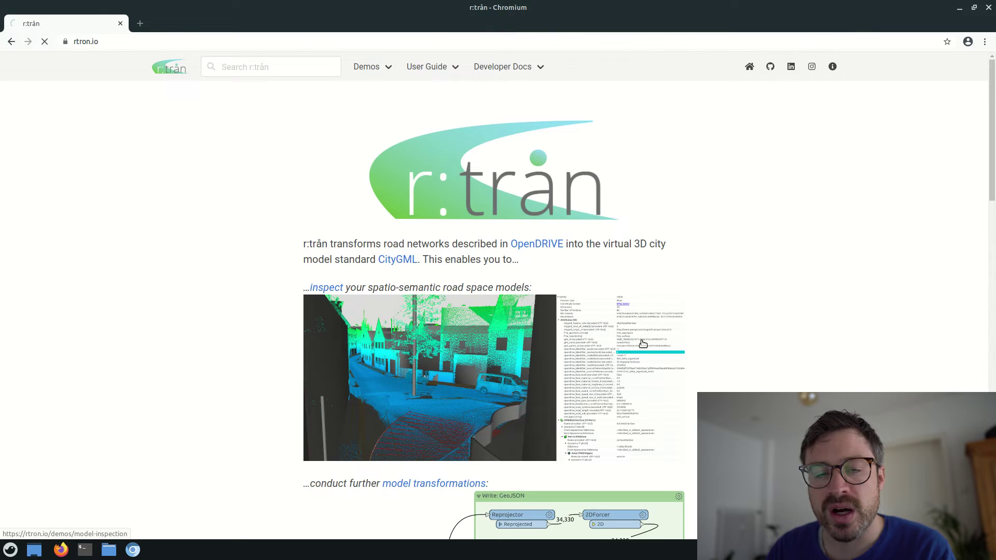
left_click(639, 341)
left_click(771, 67)
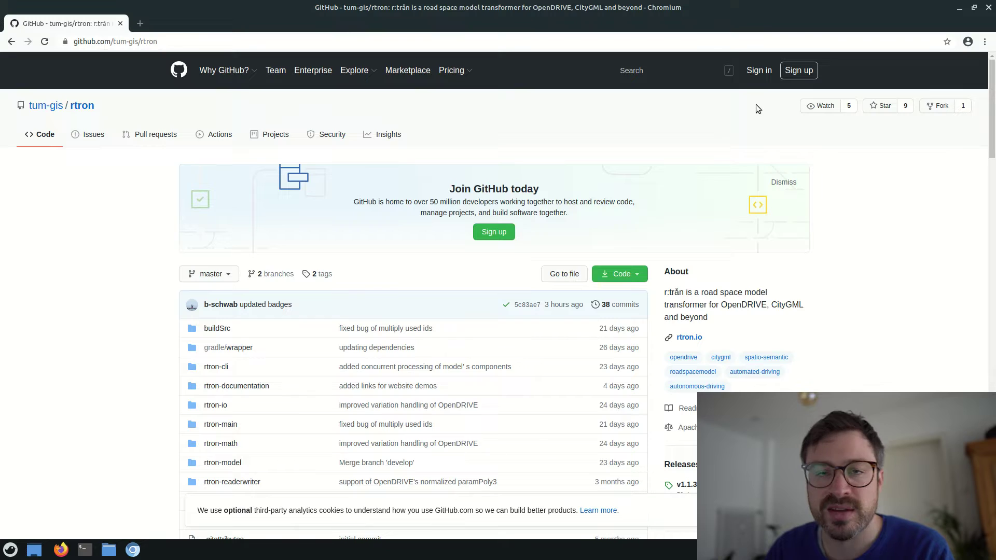
scroll(756, 108, "down", 3)
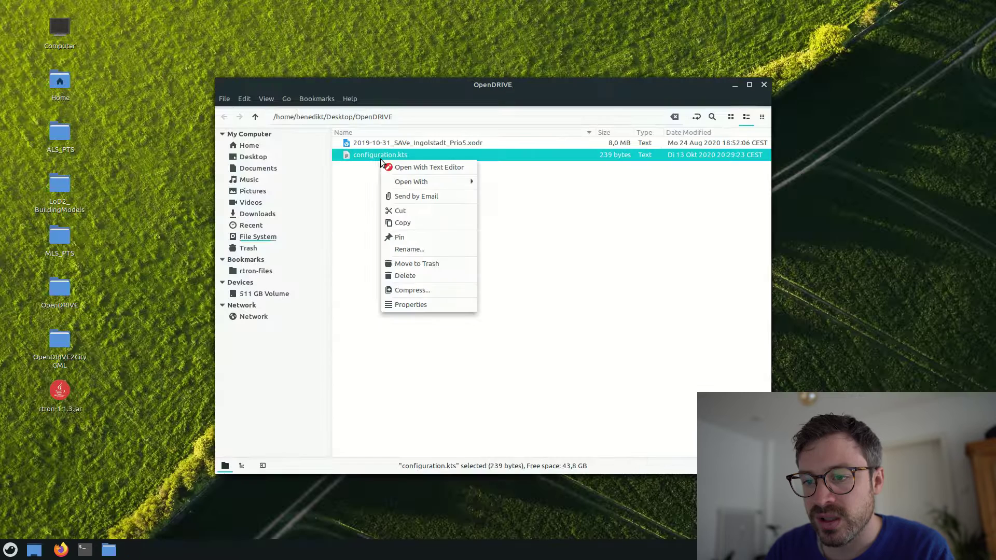
Open configuration.kts from the OpenDRIVE folder in Visual Studio Code and highlight its crsEpsg setting.
mouse_move(433, 182)
left_click(509, 205)
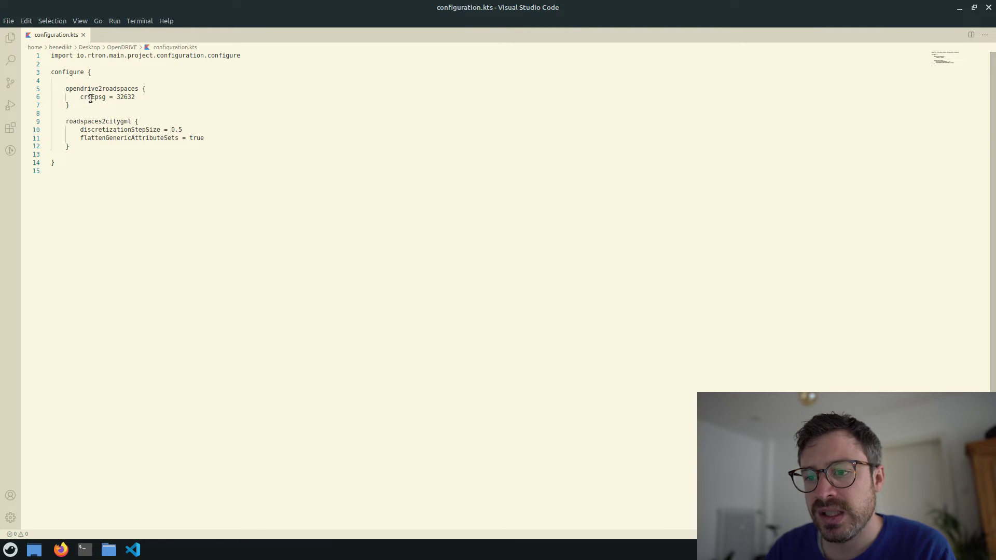
left_click_drag(81, 97, 140, 98)
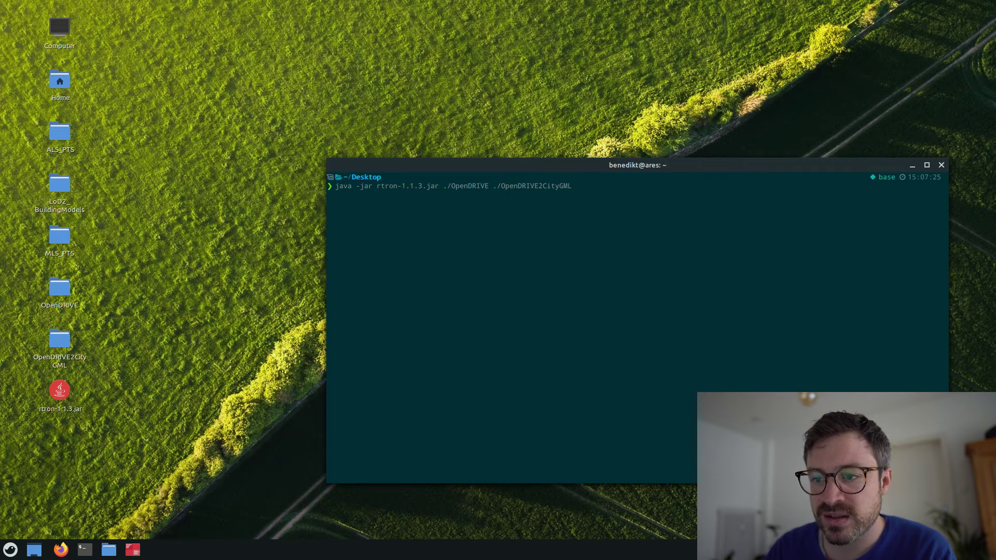
Run rtron-1.1.3.jar with Java in the terminal, using ./OpenDRIVE as input and ./OpenDRIVE2CityGML as output.
key("Return")
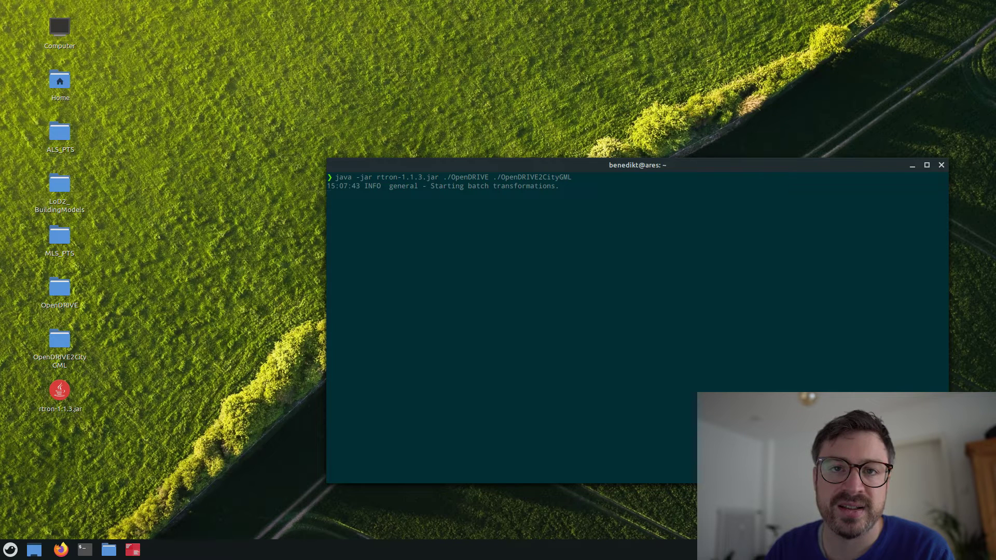
Open the converted 2019-10-31_SAVe_Ingolstadt_Prio5.gml from the OpenDRIVE2CityGML folder in FME Data Inspector.
double_click(474, 165)
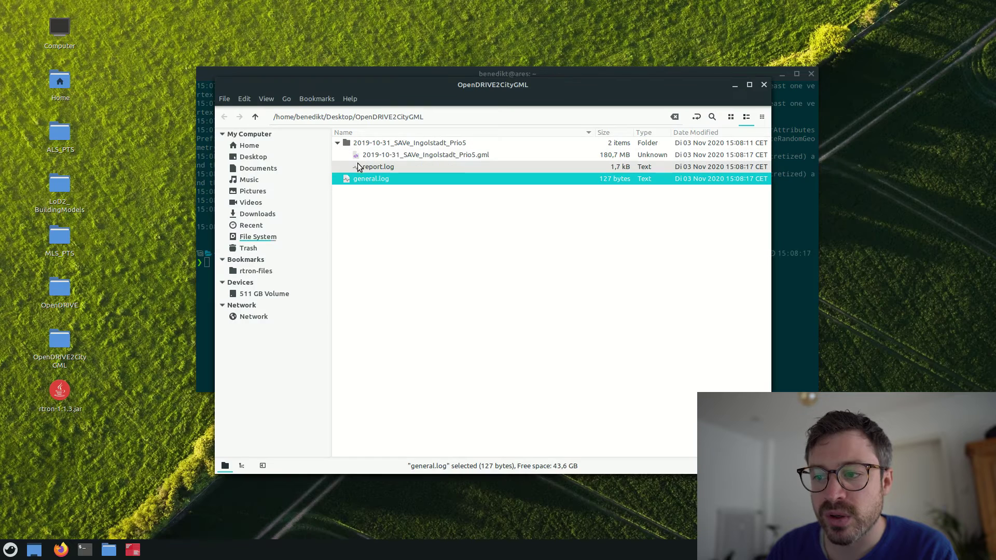
left_click(408, 157)
right_click(408, 157)
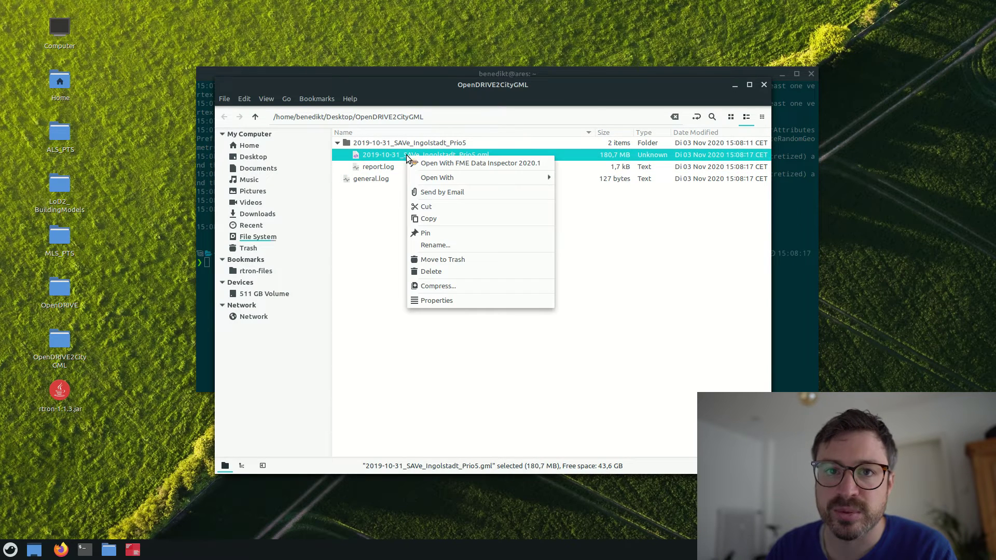
left_click(435, 163)
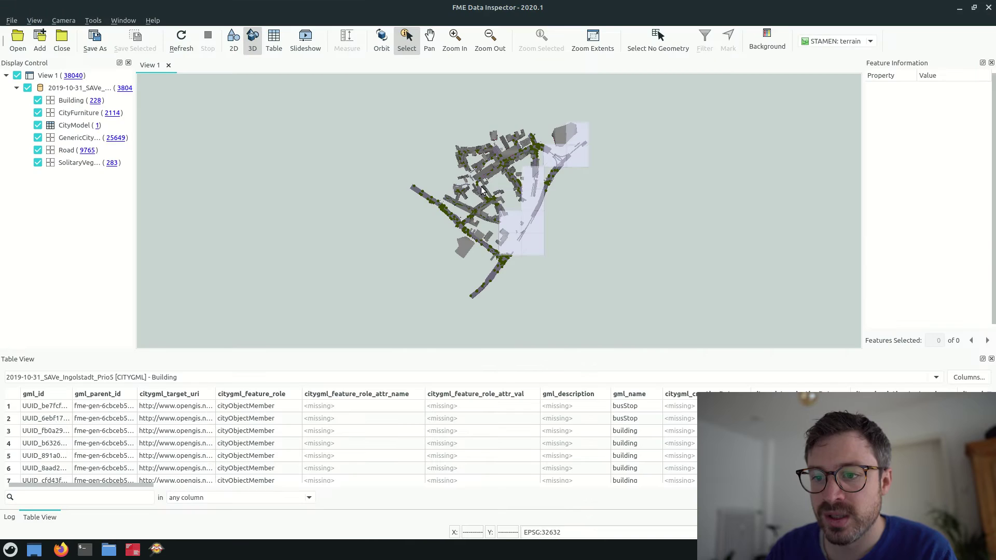
View the converted streets from ground level in 3D, select a road lane surface and examine its attributes.
scroll(482, 190, "up", 6)
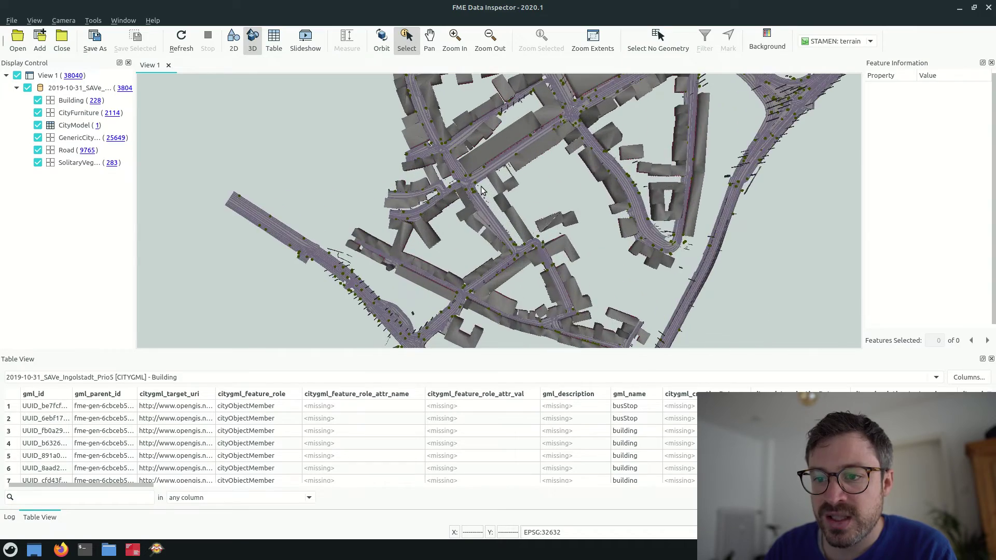
middle_click_drag(462, 173, 547, 232)
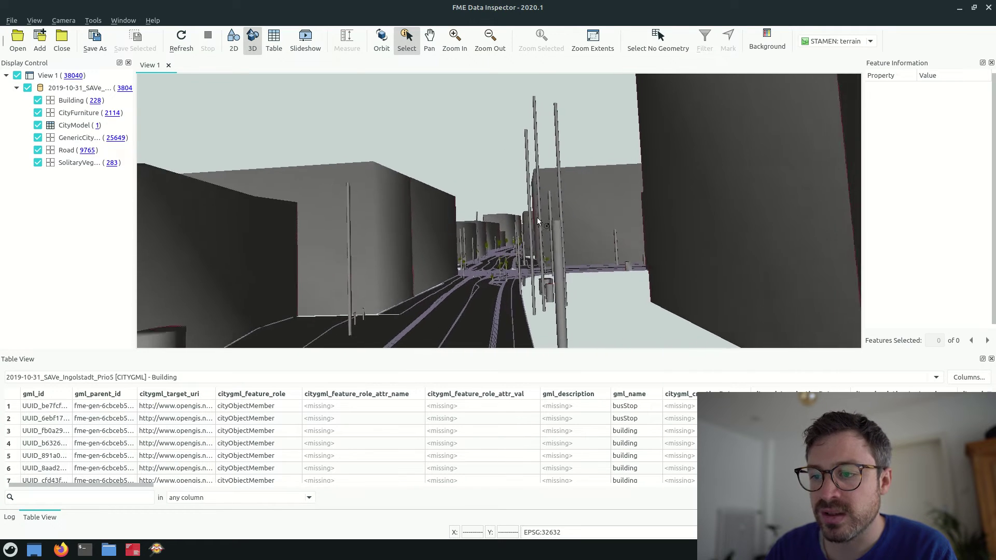
scroll(550, 206, "up", 4)
left_click(504, 306)
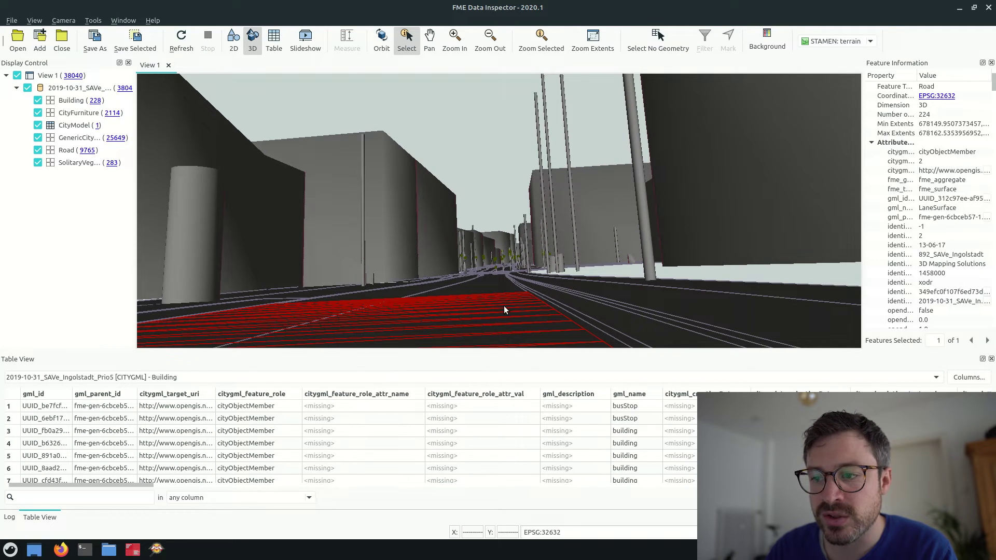
left_click_drag(863, 180, 704, 228)
scroll(758, 240, "down", 5)
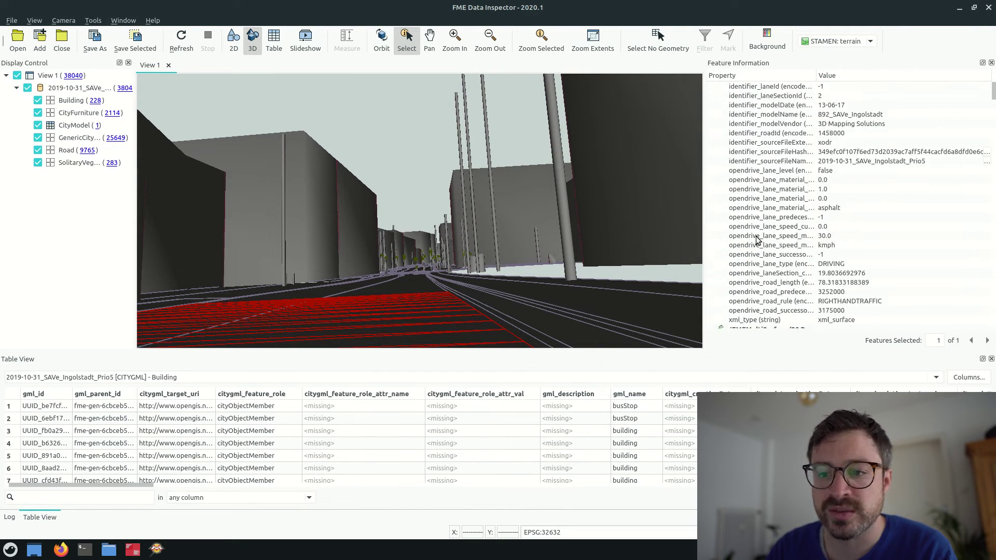
scroll(757, 241, "up", 6)
scroll(500, 305, "up", 5)
scroll(501, 310, "up", 2)
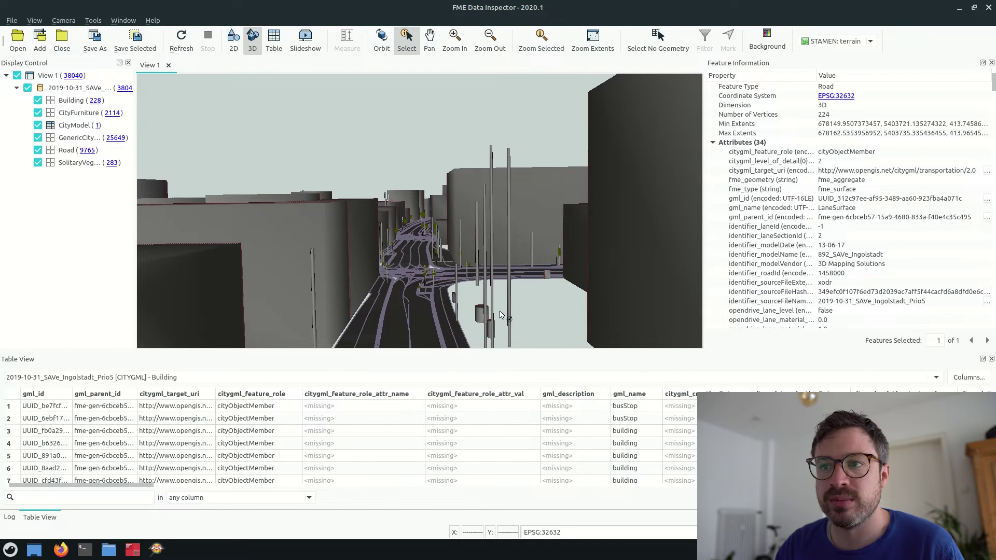
left_click(313, 315)
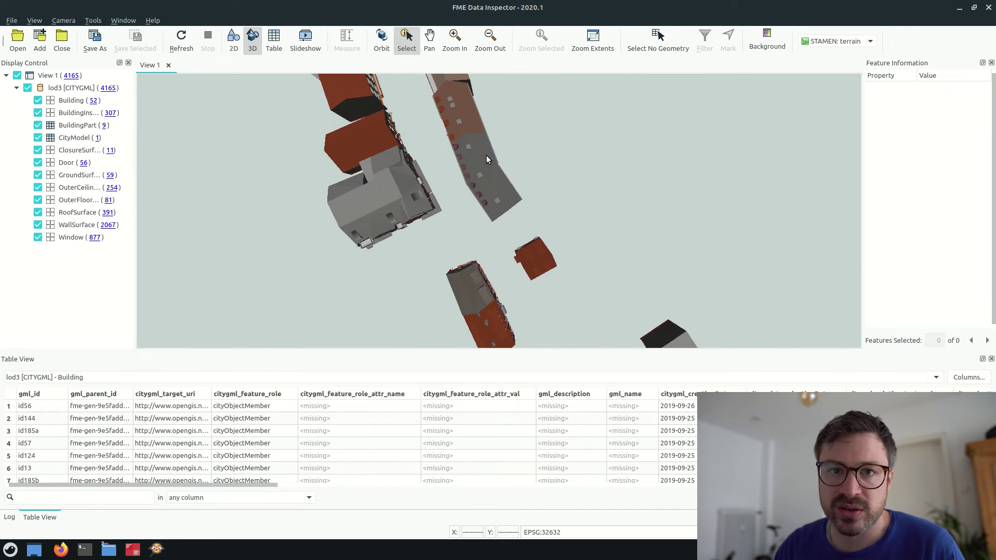
View the lod3 building model from street level, select the dark facade's wall surface and a window on it, and examine their attributes.
scroll(513, 282, "down", 5)
middle_click_drag(480, 244, 435, 202)
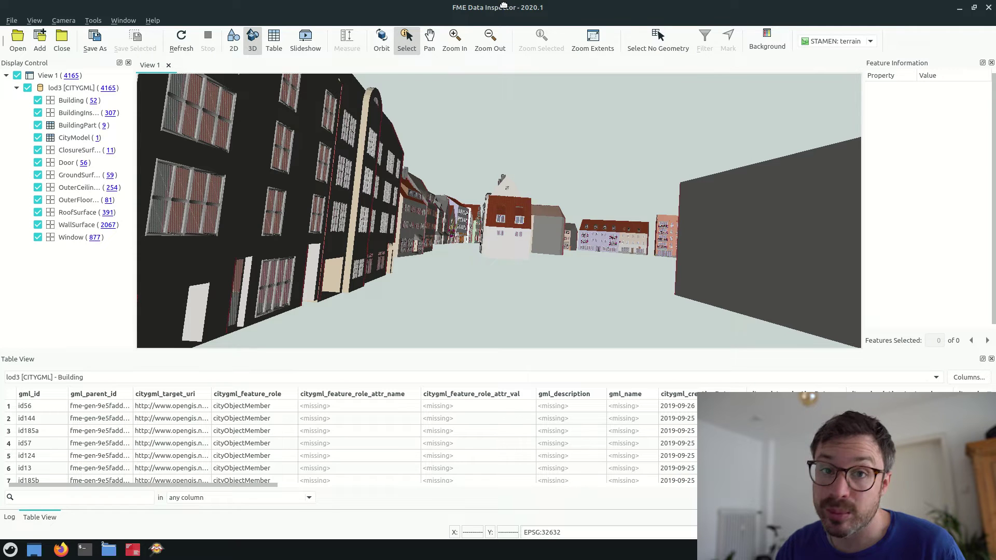
left_click(254, 251)
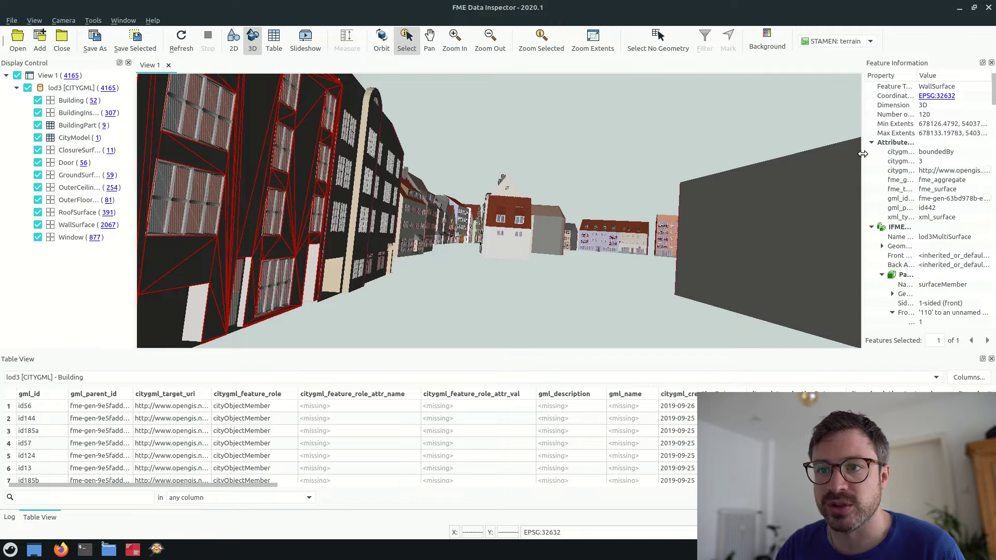
left_click_drag(862, 197, 742, 197)
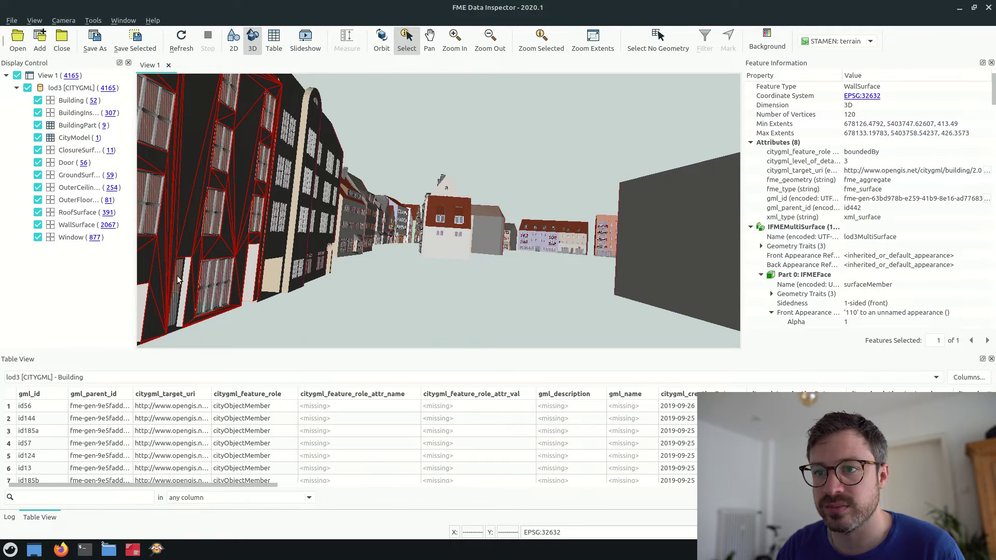
left_click(217, 279)
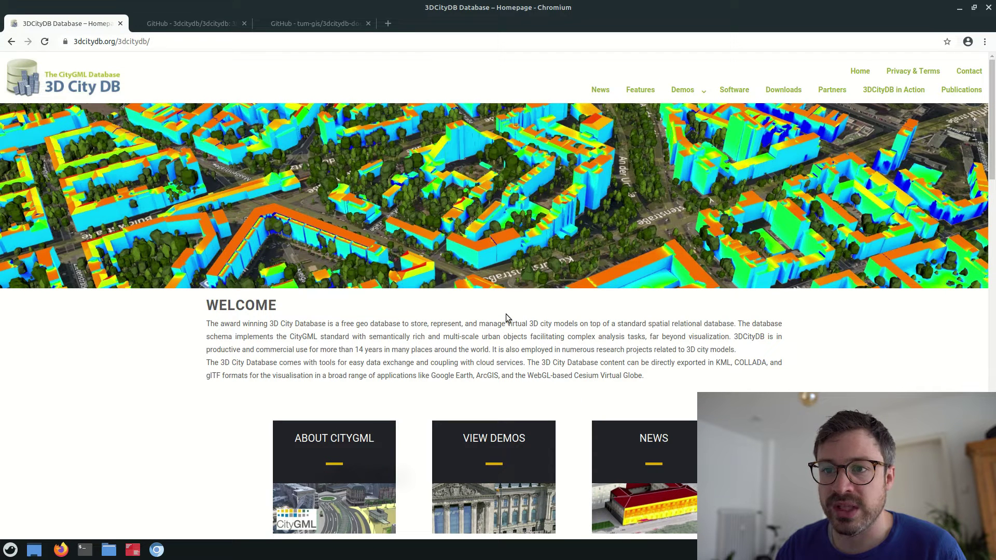
Read through the 3DCityDB home page, covering its demos, features and partners sections.
scroll(507, 318, "down", 3)
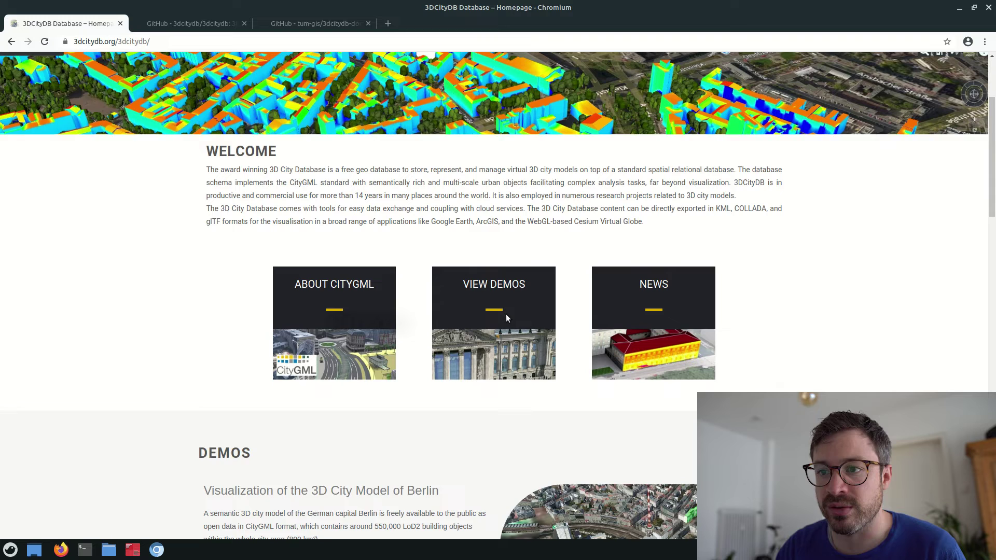
scroll(508, 317, "down", 1)
scroll(508, 318, "down", 1)
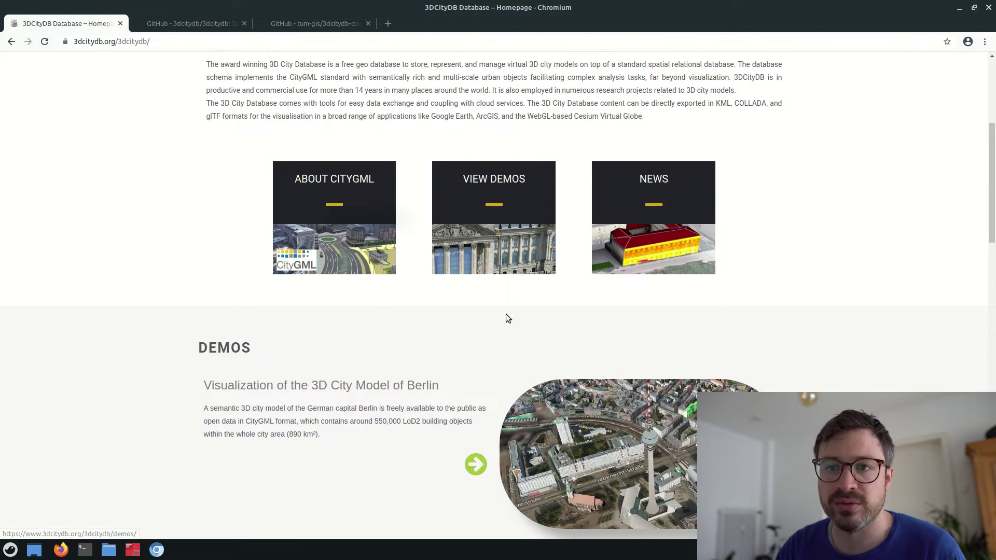
scroll(507, 317, "down", 5)
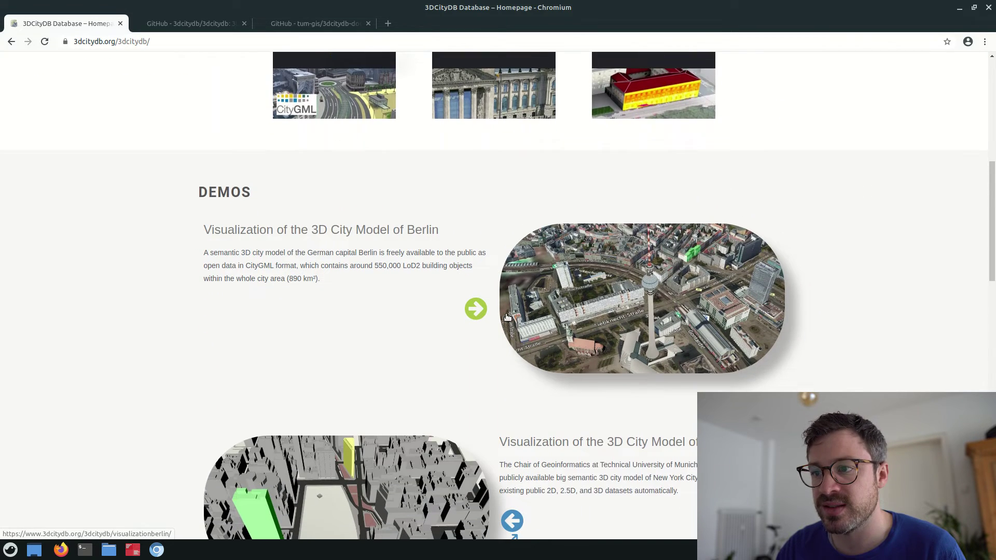
scroll(507, 318, "down", 5)
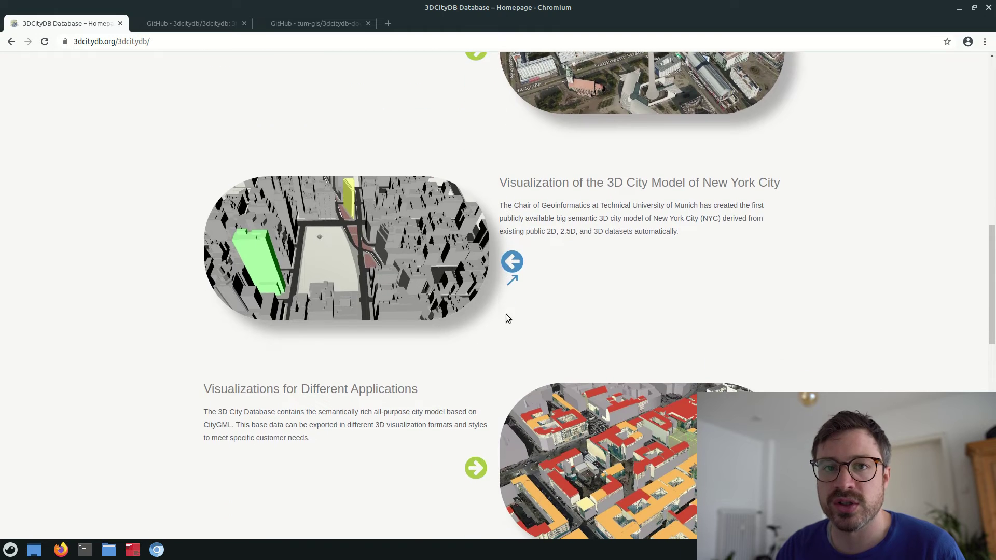
scroll(507, 318, "down", 5)
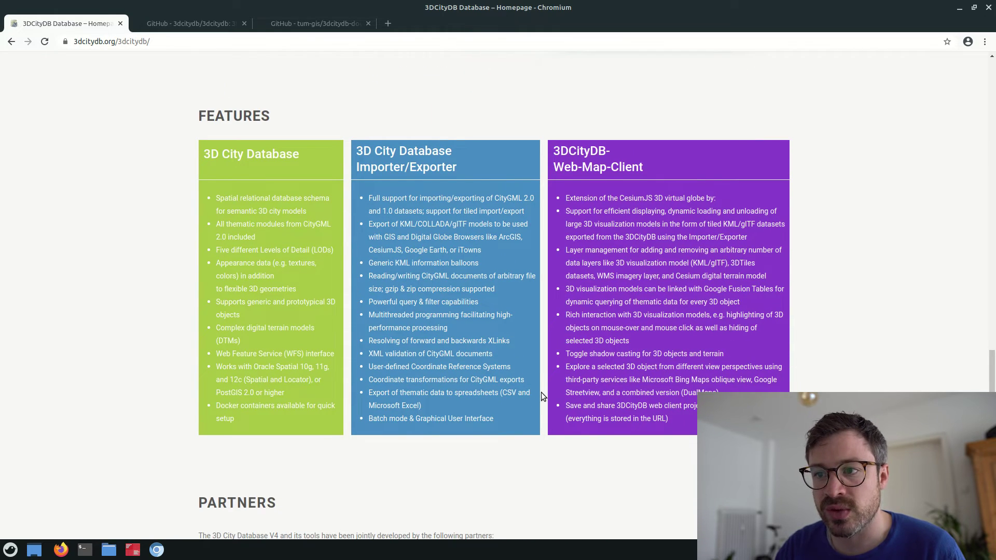
scroll(541, 397, "down", 4)
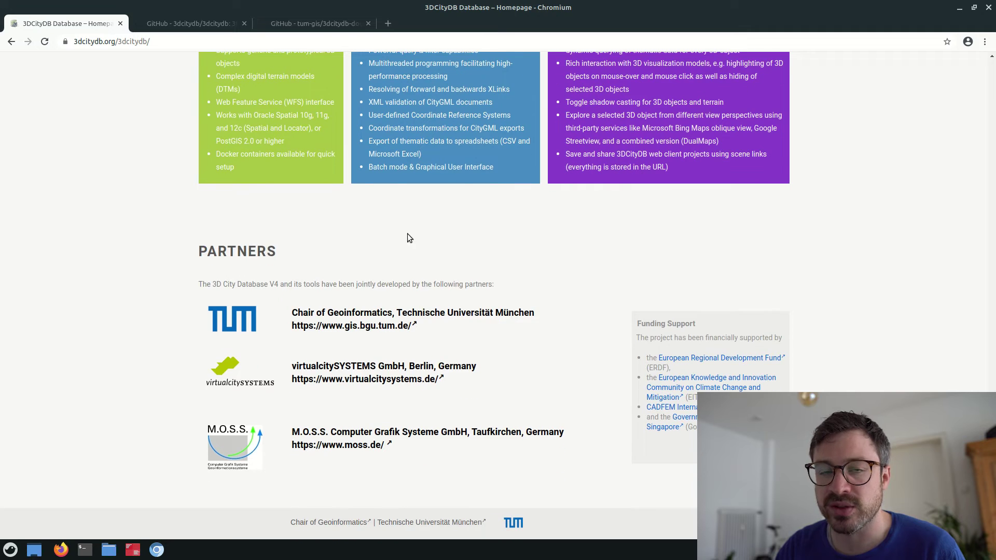
Switch to the 3dcitydb/3dcitydb GitHub repository and read through its file list and README.
left_click(199, 24)
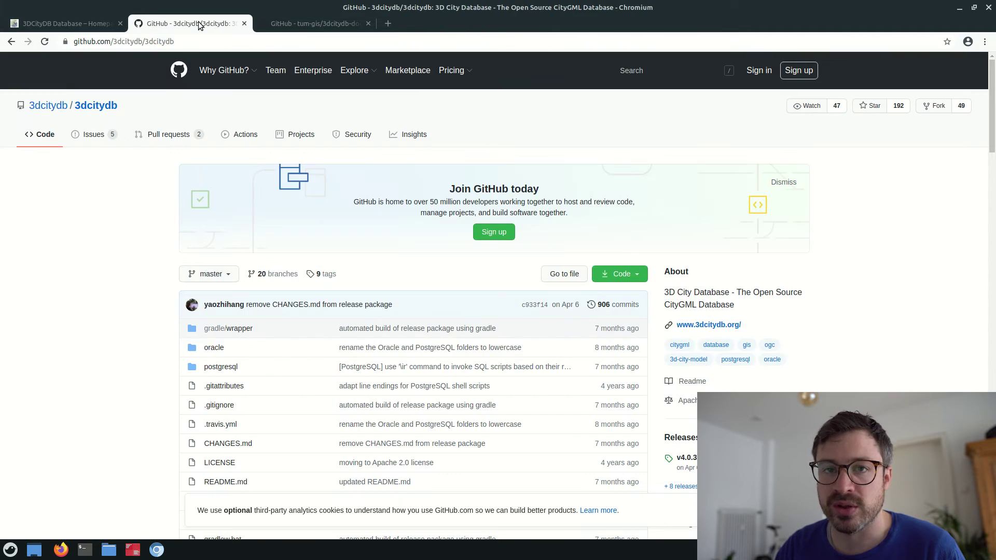
scroll(94, 216, "down", 3)
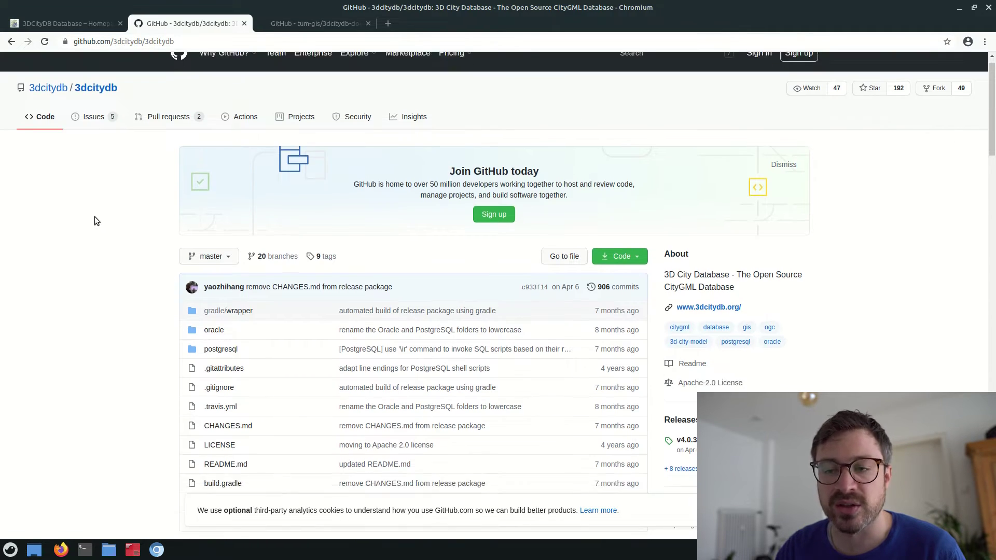
scroll(95, 221, "down", 5)
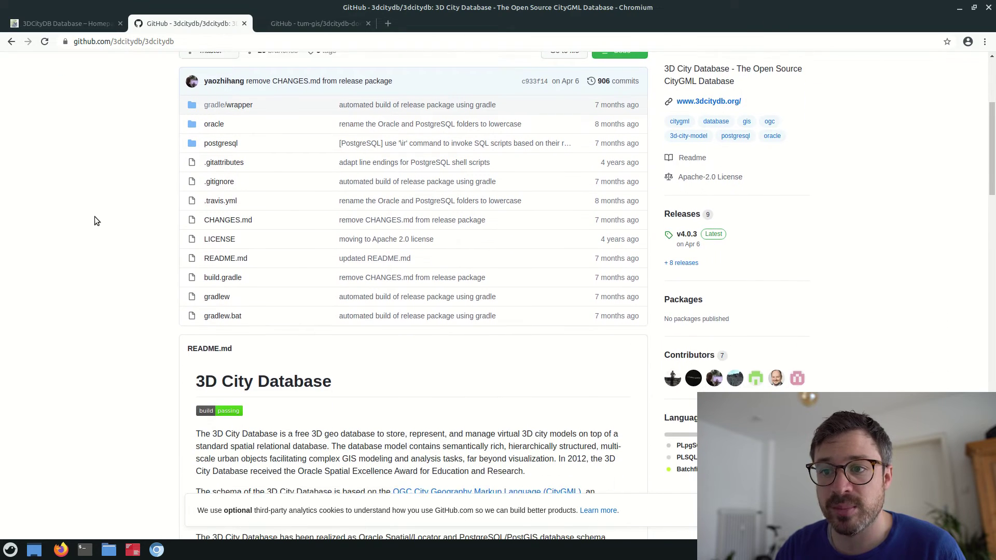
scroll(95, 218, "down", 3)
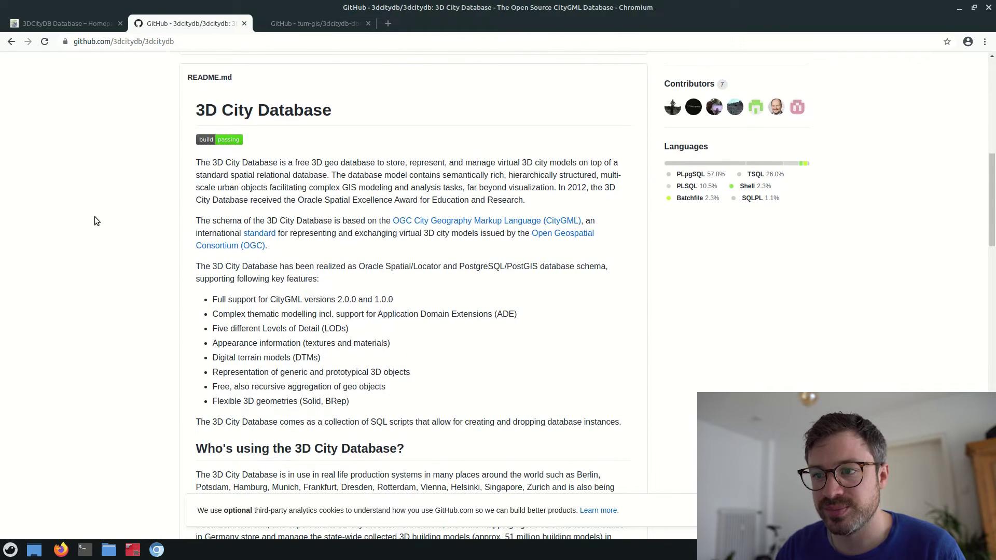
scroll(94, 216, "down", 1)
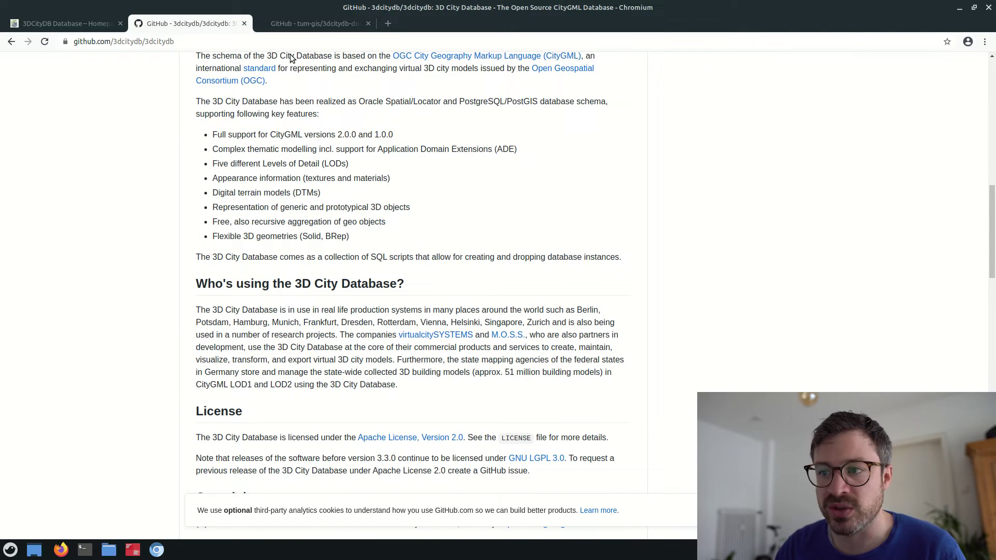
Run the tumgis/3dcitydb-postgis Docker image in the terminal as citydb-container, with port 5432:5432, user postgres, the PostgreSQL password, database citydb and SRID 32632.
left_click(301, 24)
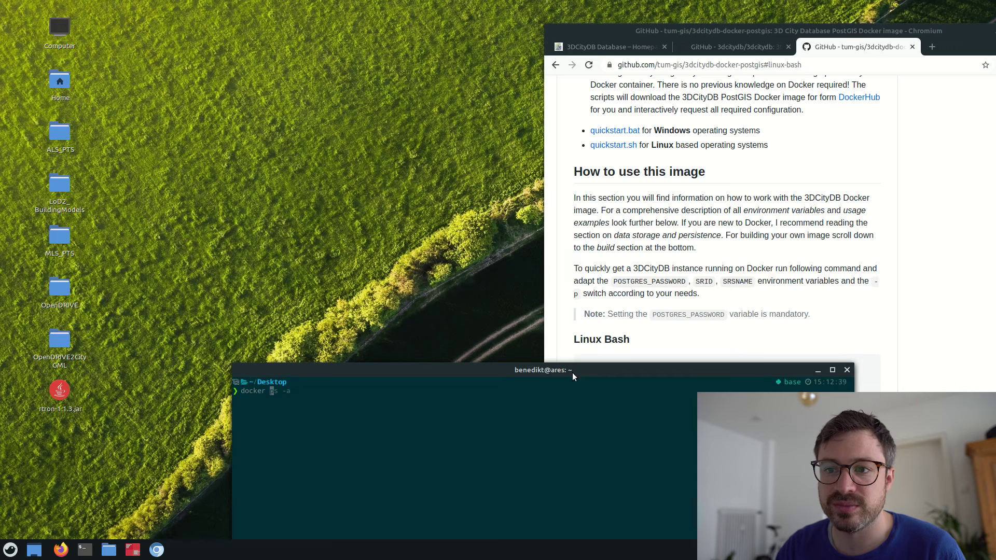
type("run")
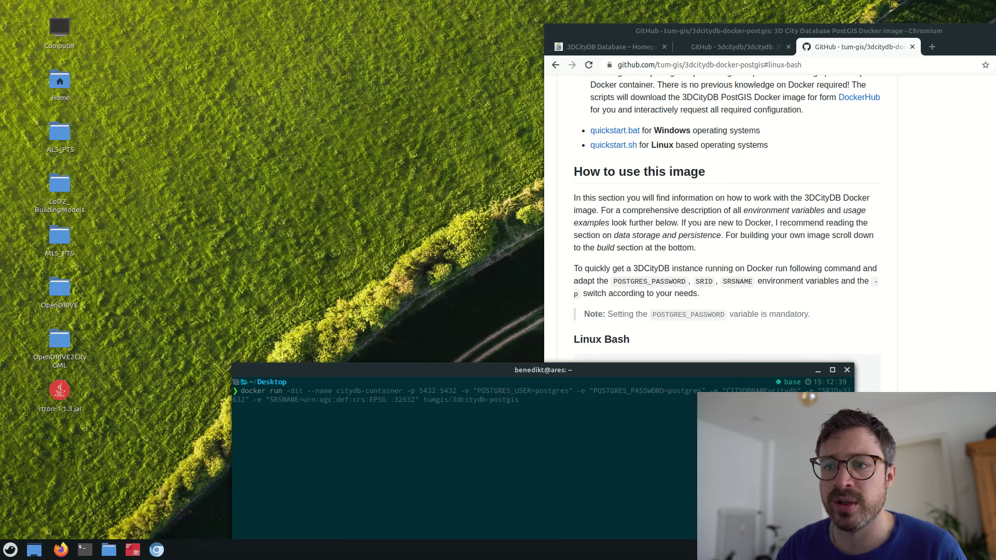
key("Right")
key("Return")
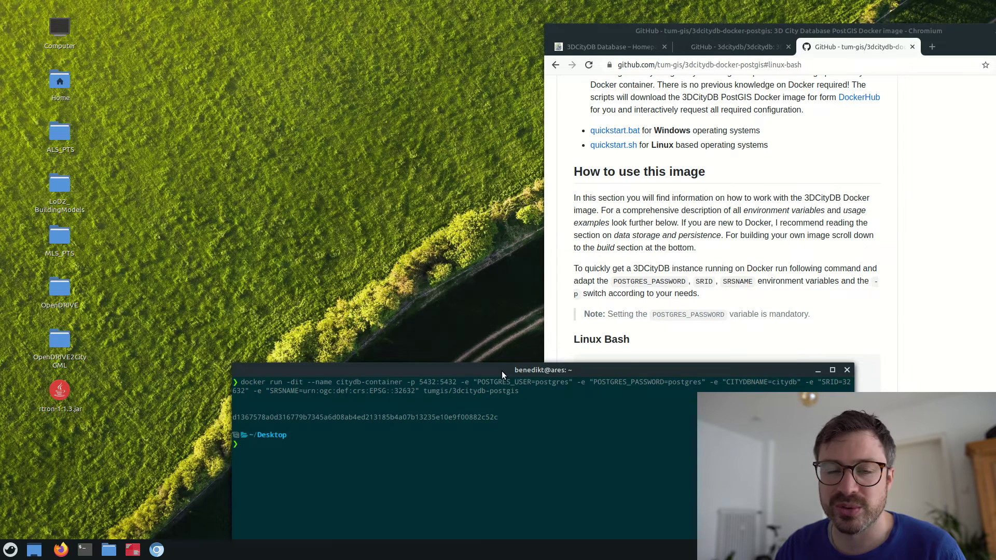
left_click_drag(499, 370, 381, 182)
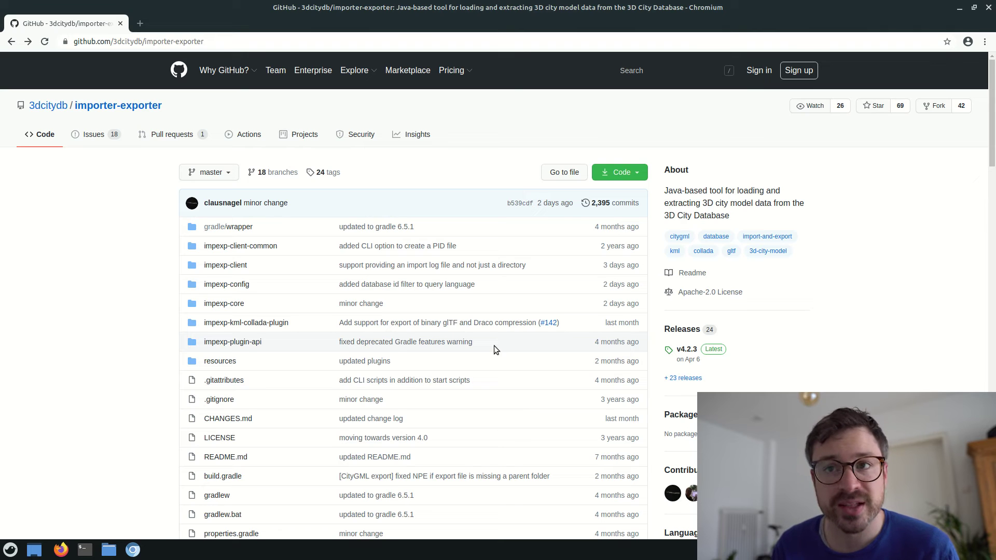
Connect the 3D City Database Importer/Exporter to the citydb database using the saved localhost connection.
scroll(494, 349, "down", 1)
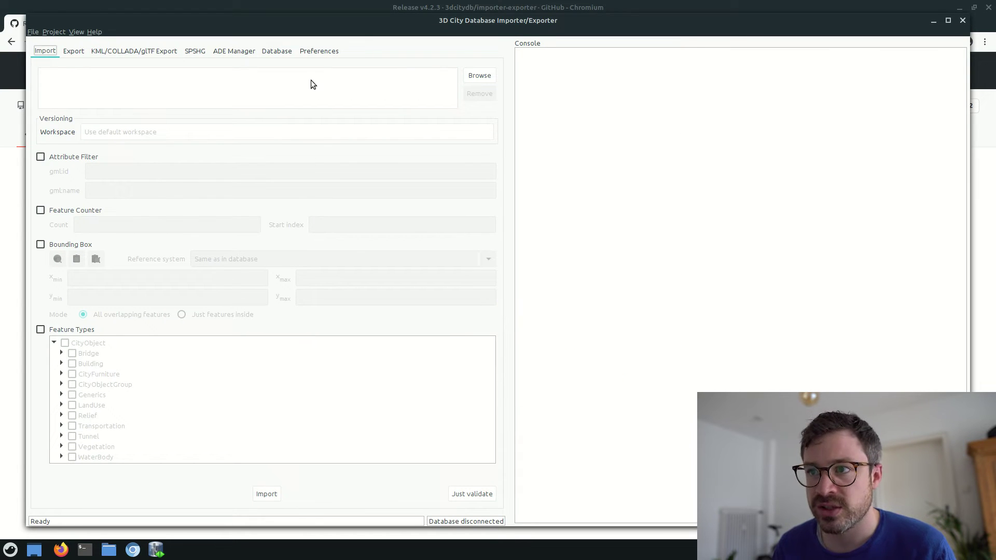
left_click(284, 52)
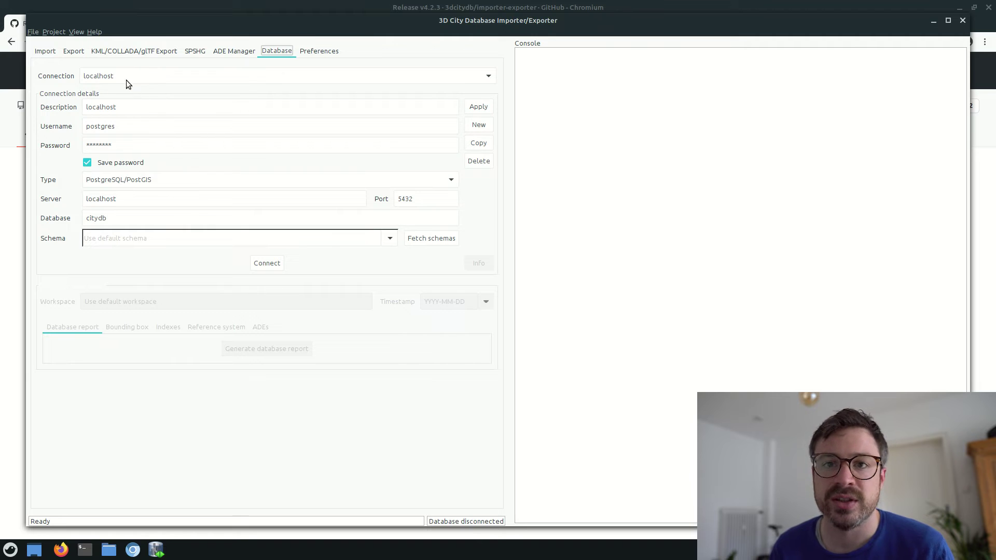
left_click(260, 265)
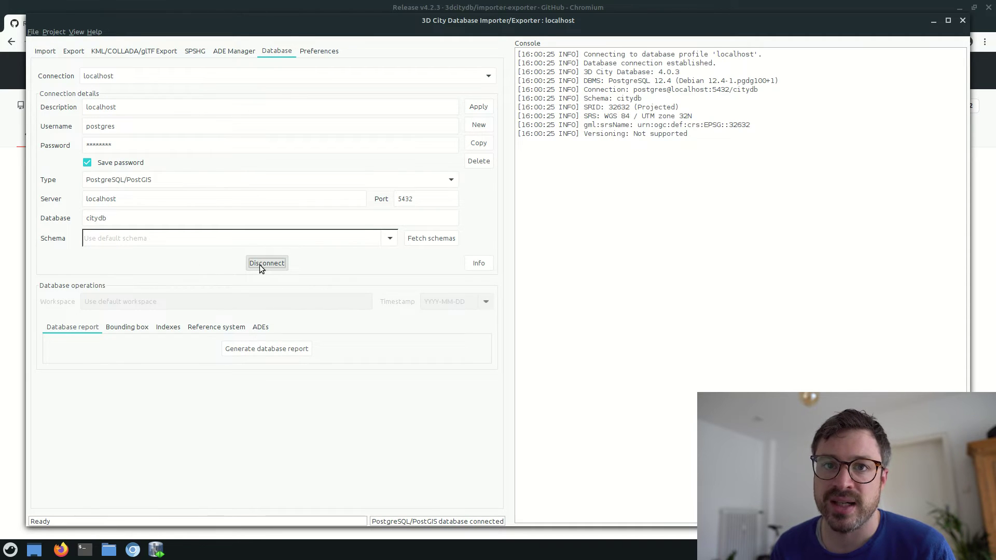
Import 2019-10-31_SAVe_Ingolstadt_Prio5.gml into the connected citydb database.
left_click(48, 50)
left_click(480, 75)
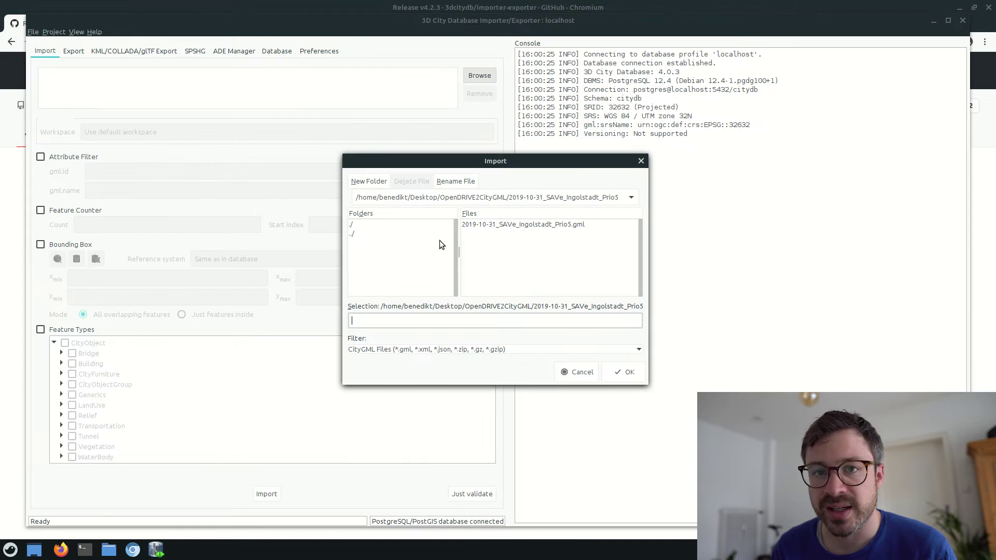
double_click(502, 225)
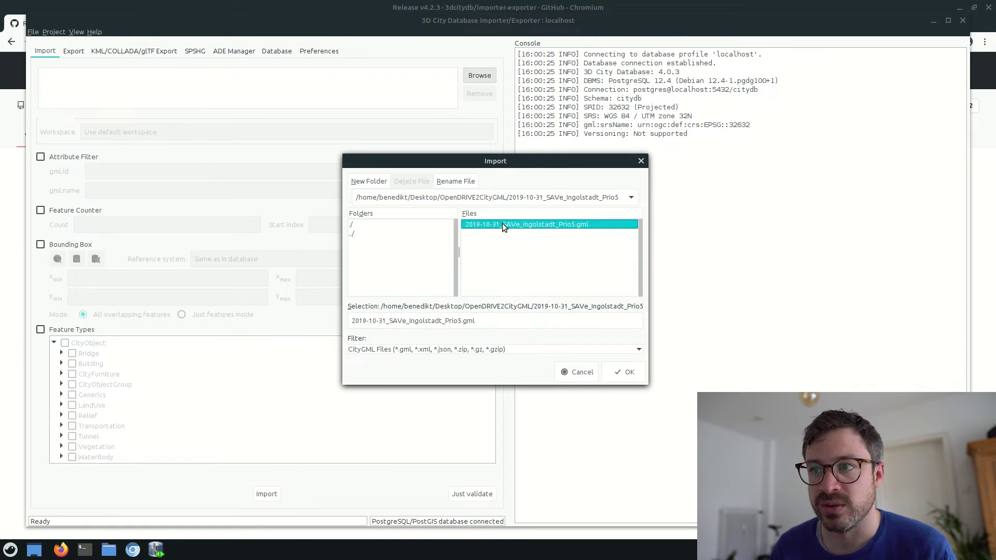
left_click(276, 498)
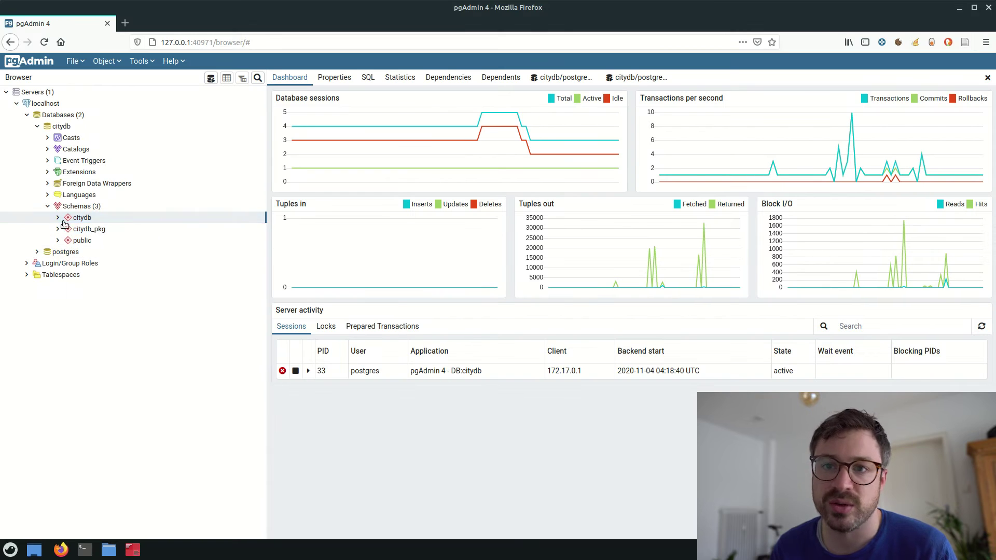
View the first 100 rows of the citydb schema's solitary_vegetat_object table and examine its height and trunk diameter columns.
left_click(58, 217)
scroll(106, 275, "down", 12)
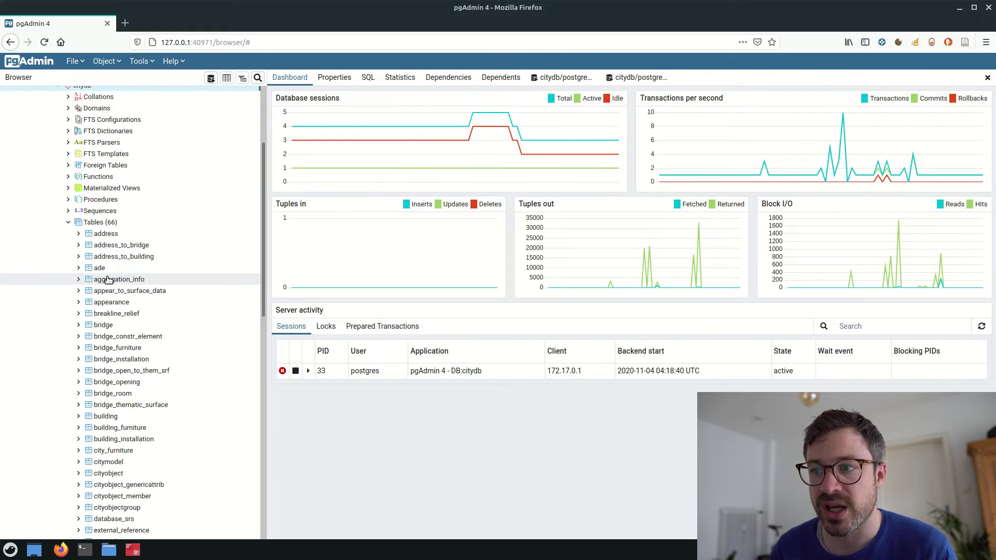
scroll(108, 280, "down", 8)
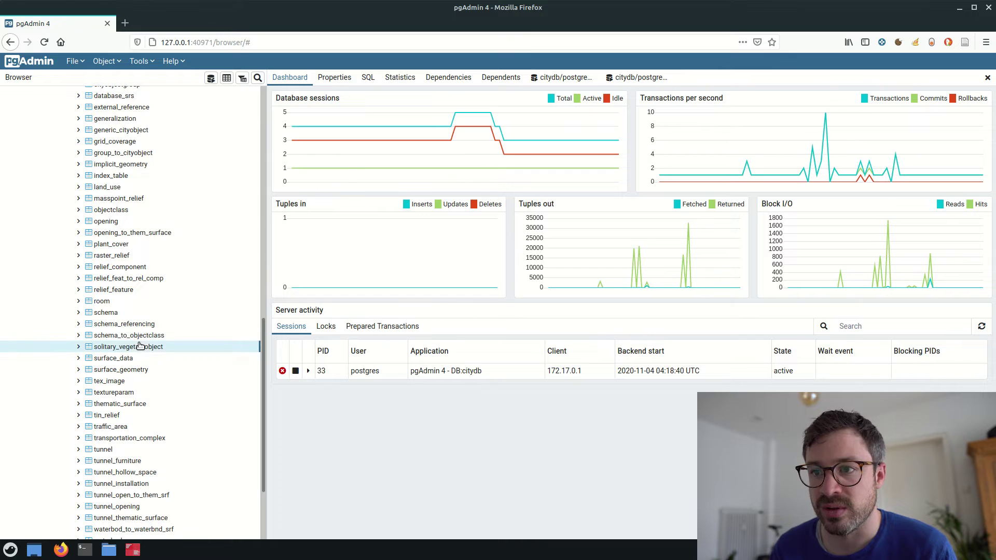
right_click(134, 345)
mouse_move(213, 252)
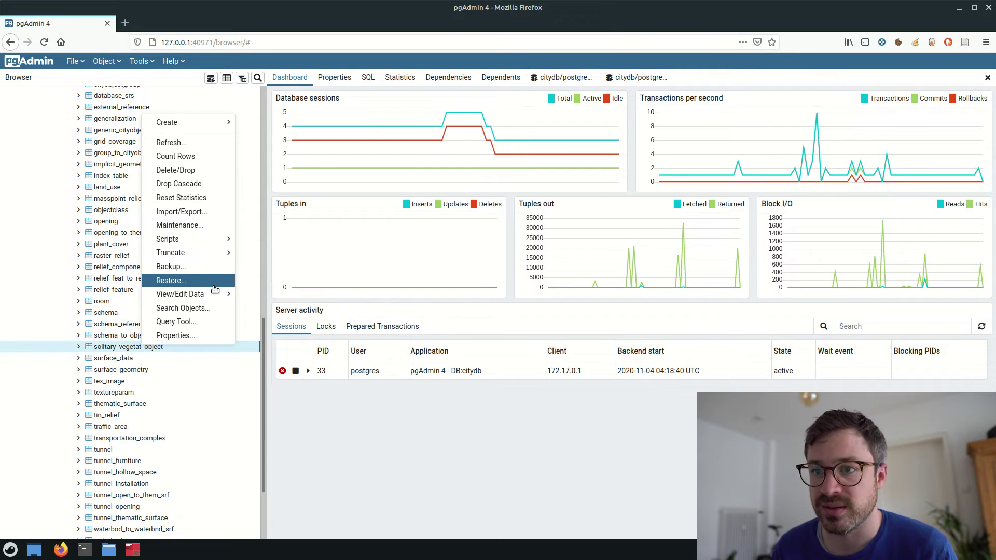
mouse_move(199, 293)
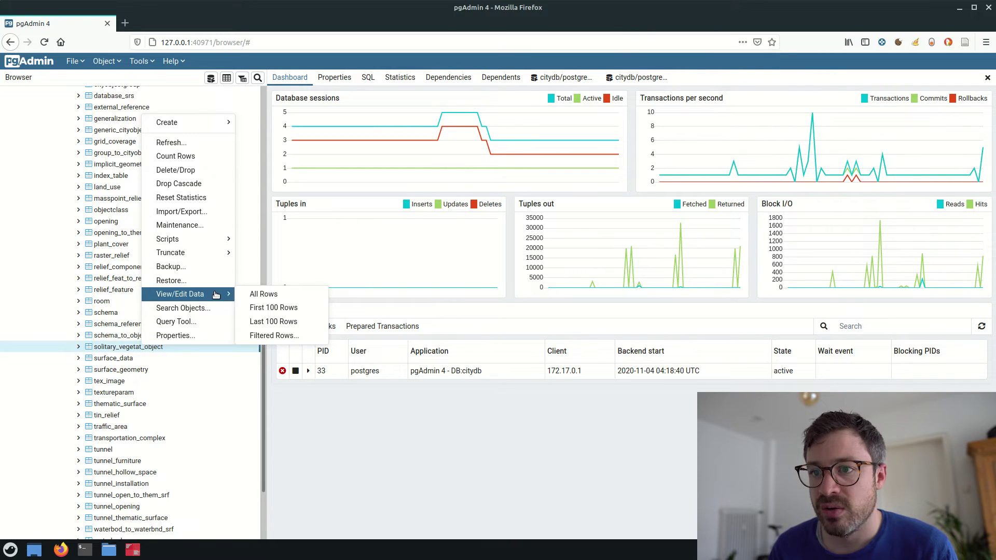
left_click(268, 306)
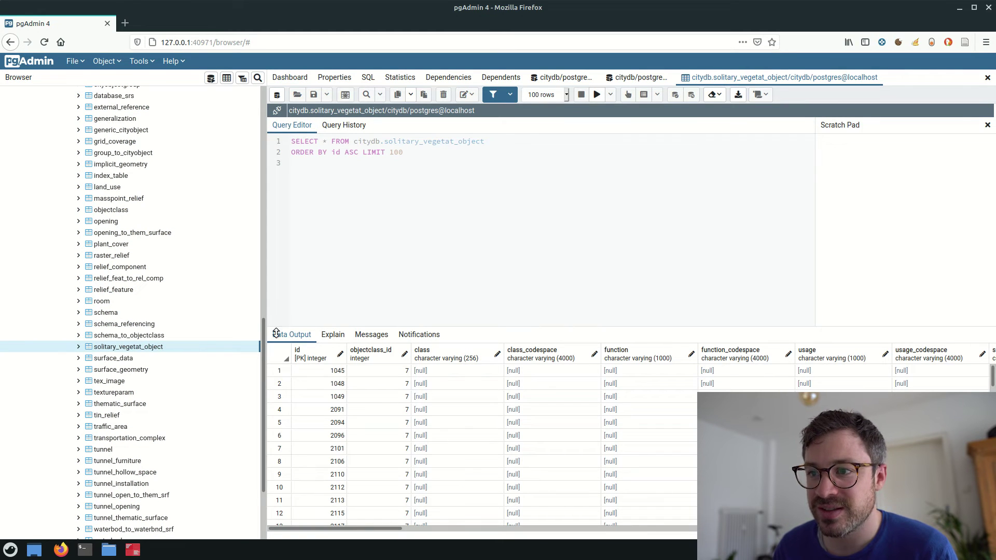
left_click_drag(350, 528, 512, 531)
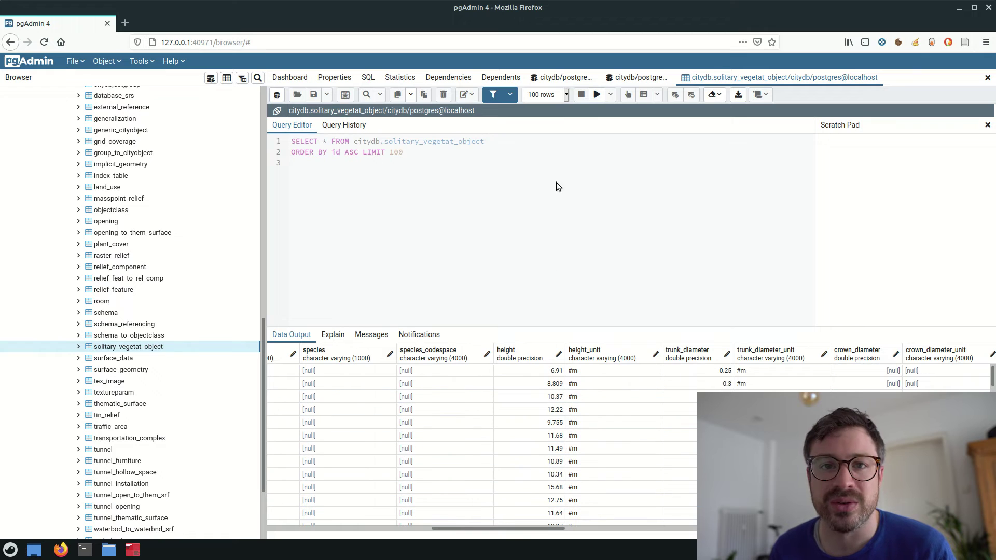
Run the prepared query counting cityobject_genericattrib values per identifier_roadObjectName and read through the enlarged results.
left_click(554, 78)
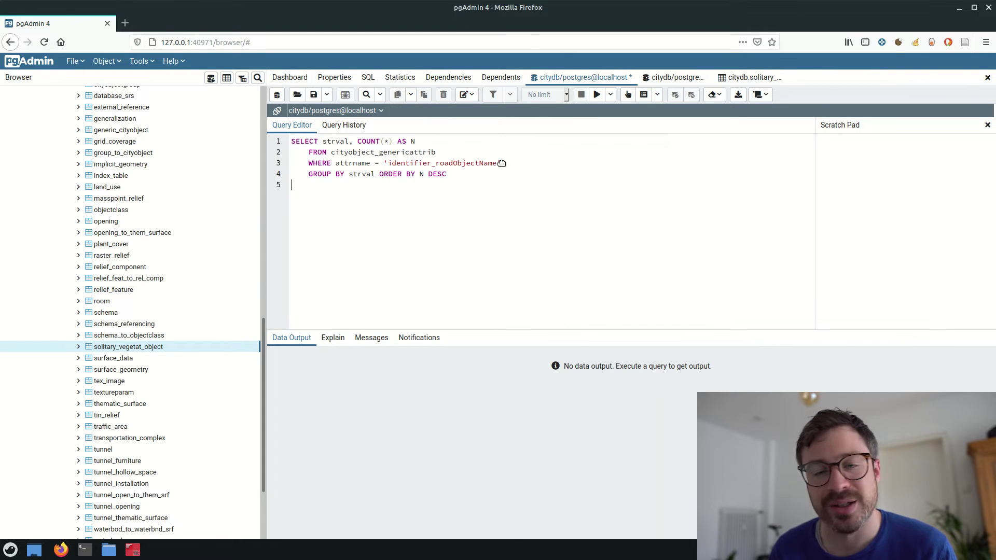
left_click(598, 95)
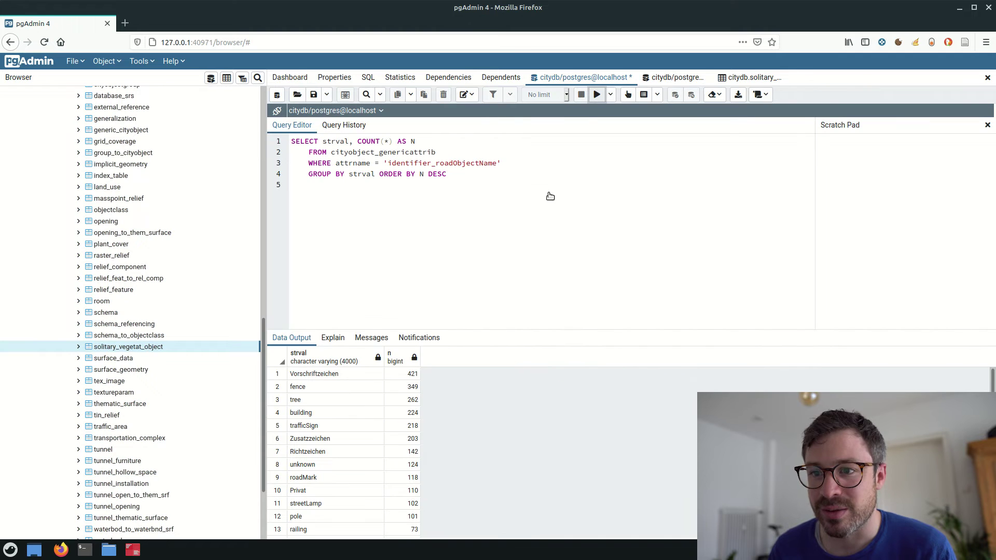
left_click_drag(512, 332, 512, 239)
scroll(373, 373, "down", 3)
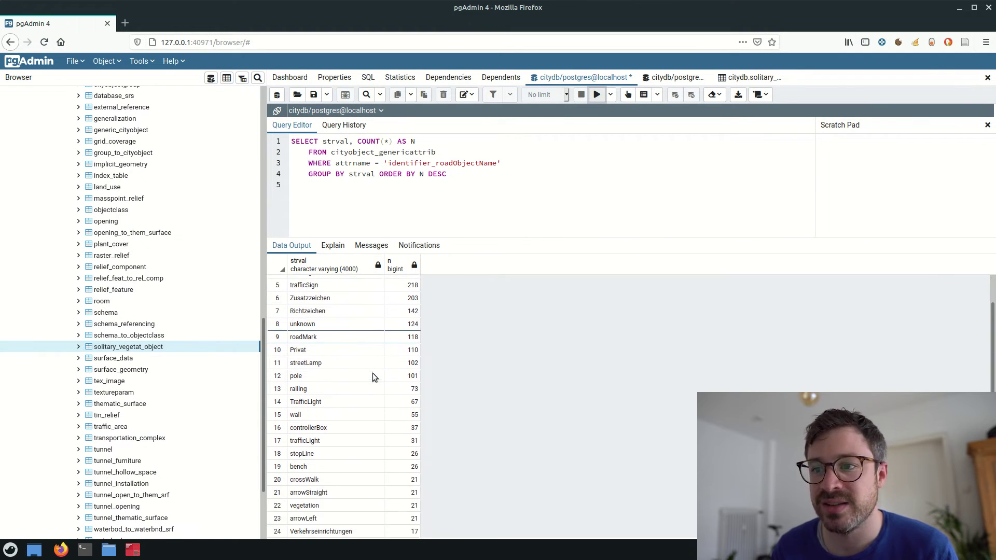
scroll(373, 373, "up", 3)
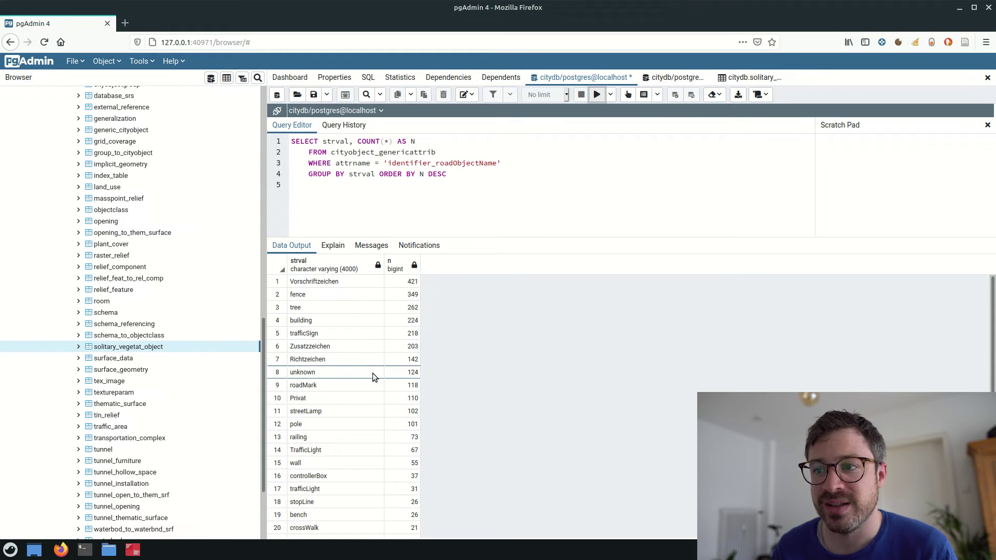
Run the prepared cityobject and generic_cityobject join query and inspect its geometry column's road lines on the map.
left_click(673, 79)
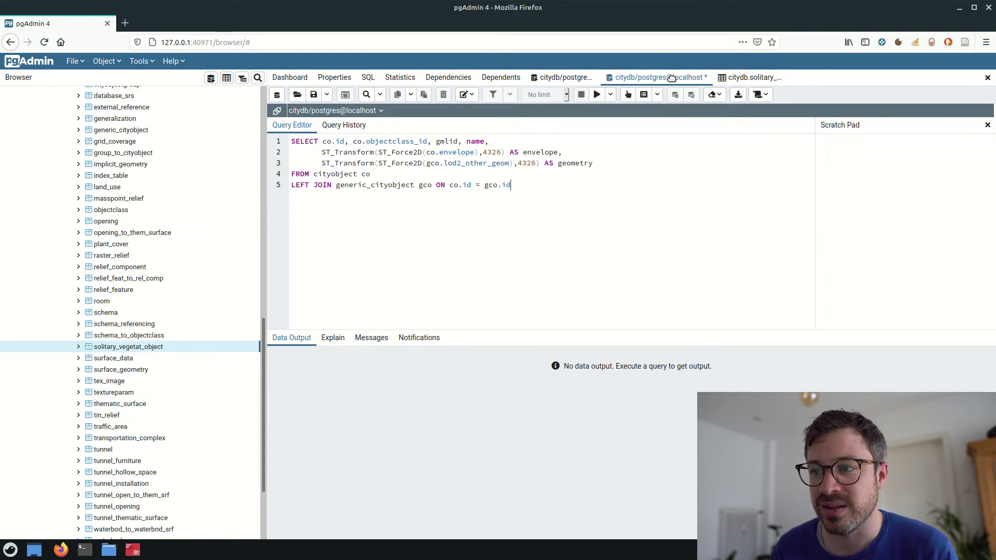
left_click(597, 94)
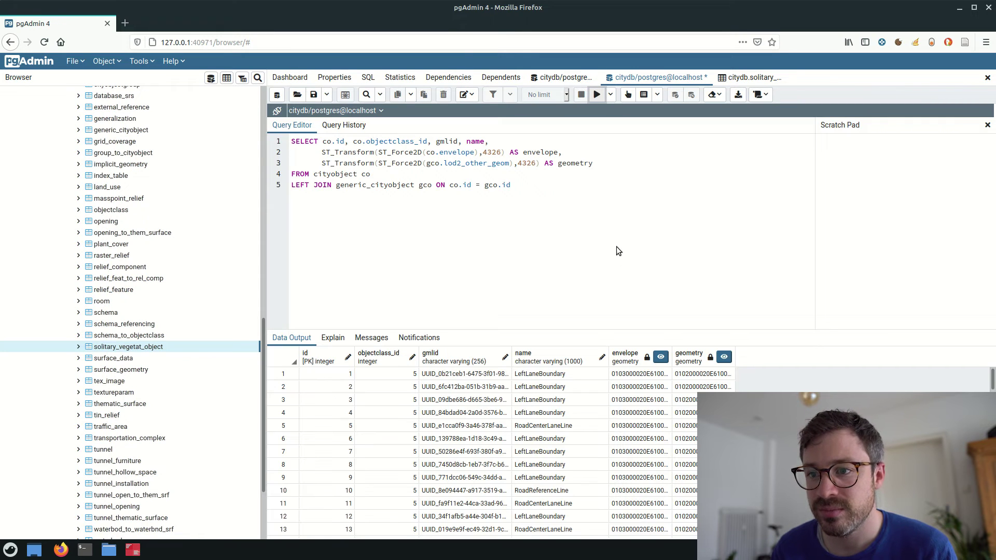
left_click(725, 358)
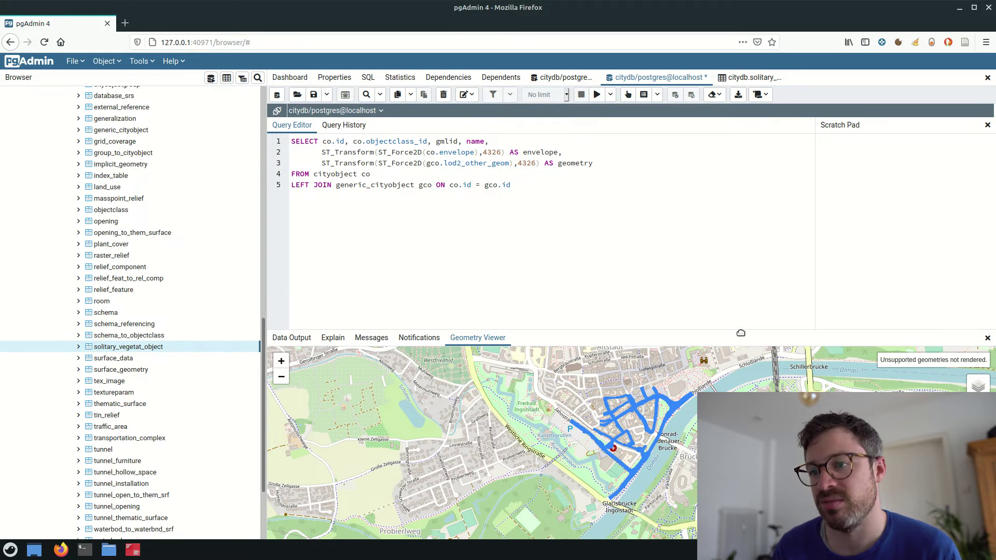
left_click_drag(741, 333, 723, 238)
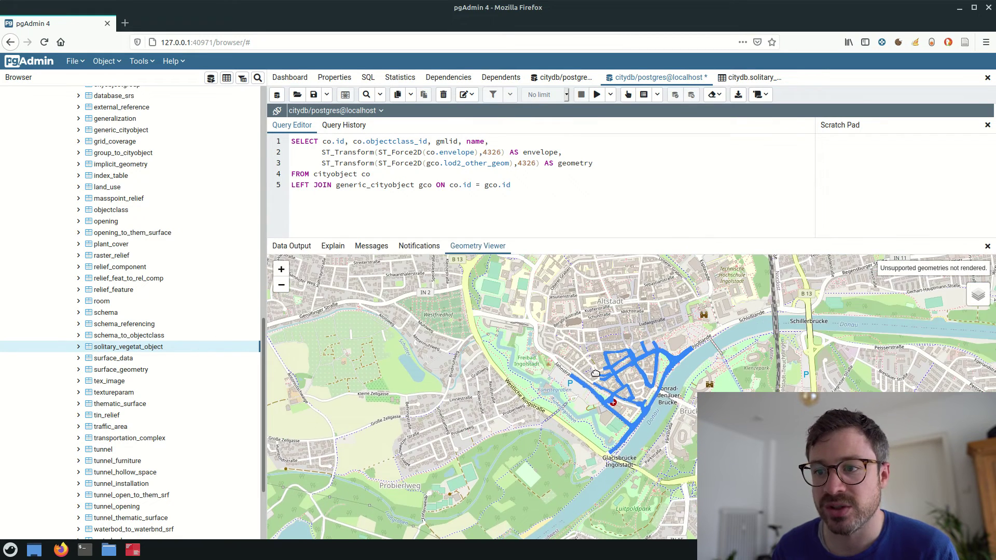
scroll(575, 403, "up", 3)
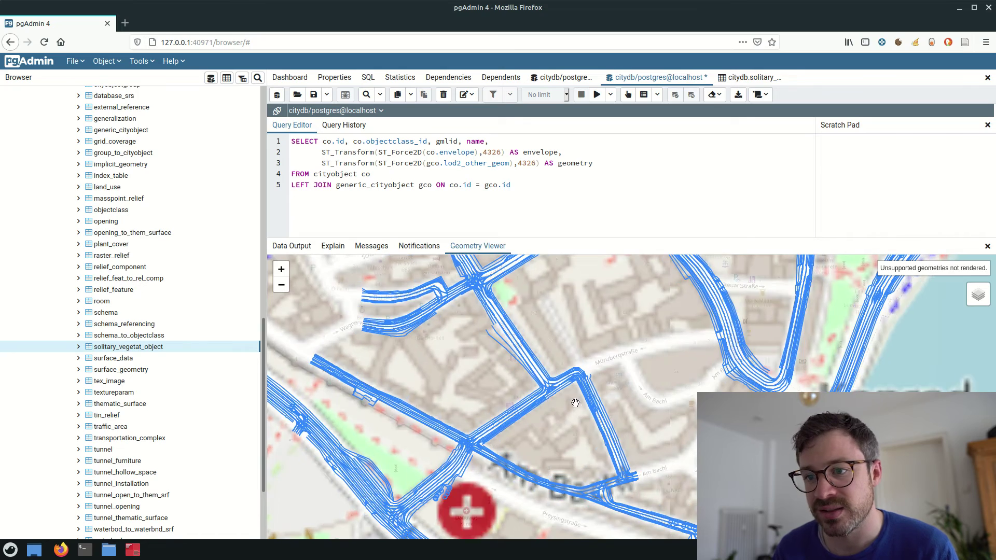
scroll(562, 376, "up", 2)
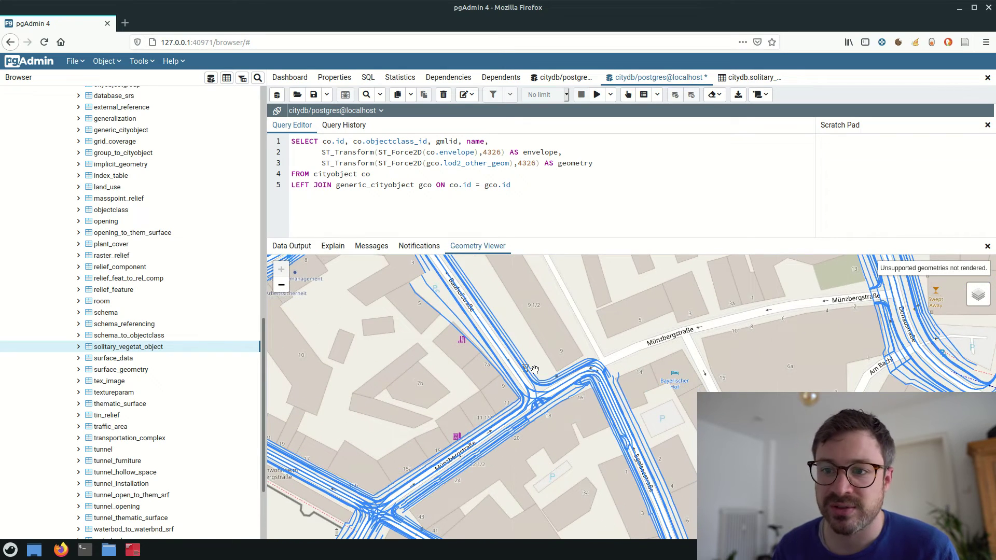
left_click_drag(551, 326, 673, 475)
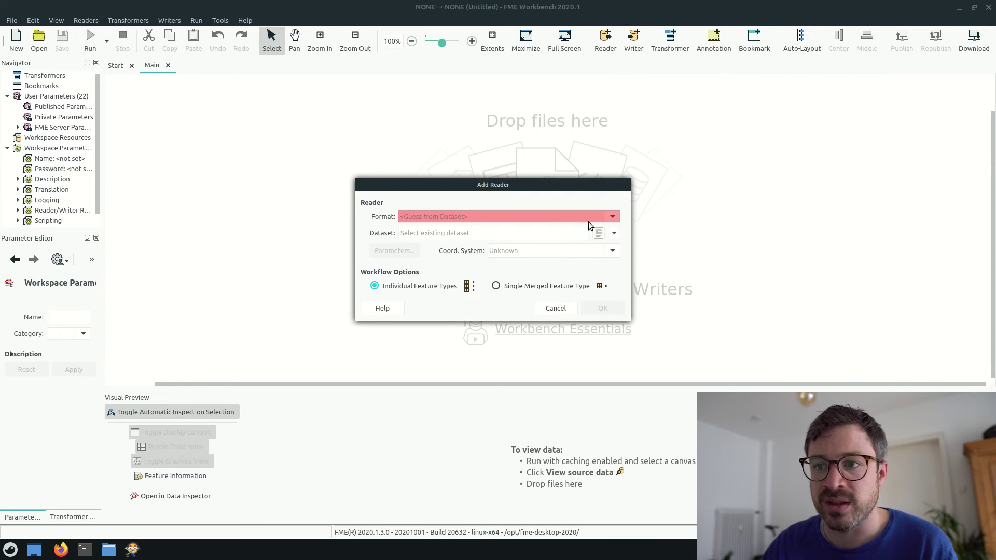
In FME Workbench, add a CityGML reader for 2019-10-31_SAVe_Ingolstadt_Prio5.gml with individual feature types.
left_click(598, 233)
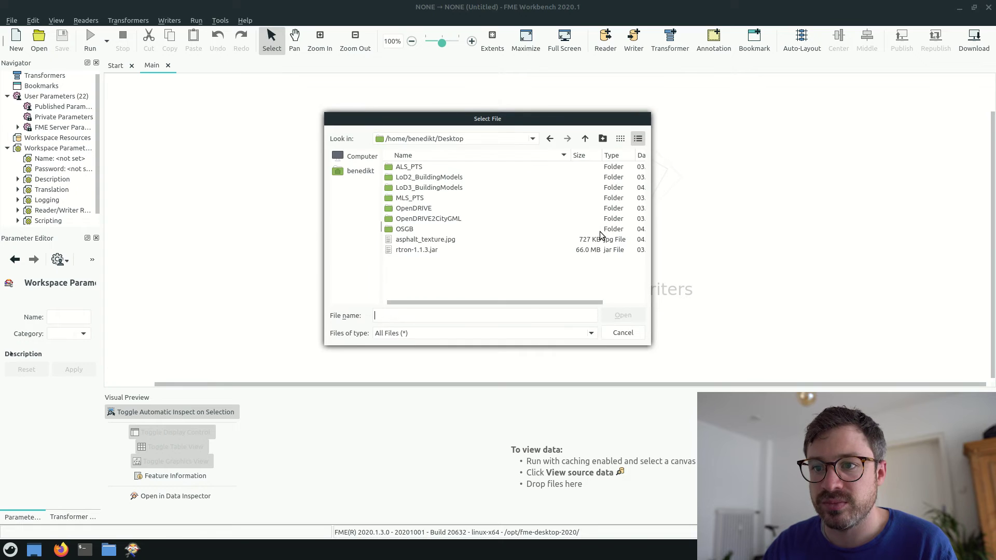
double_click(455, 219)
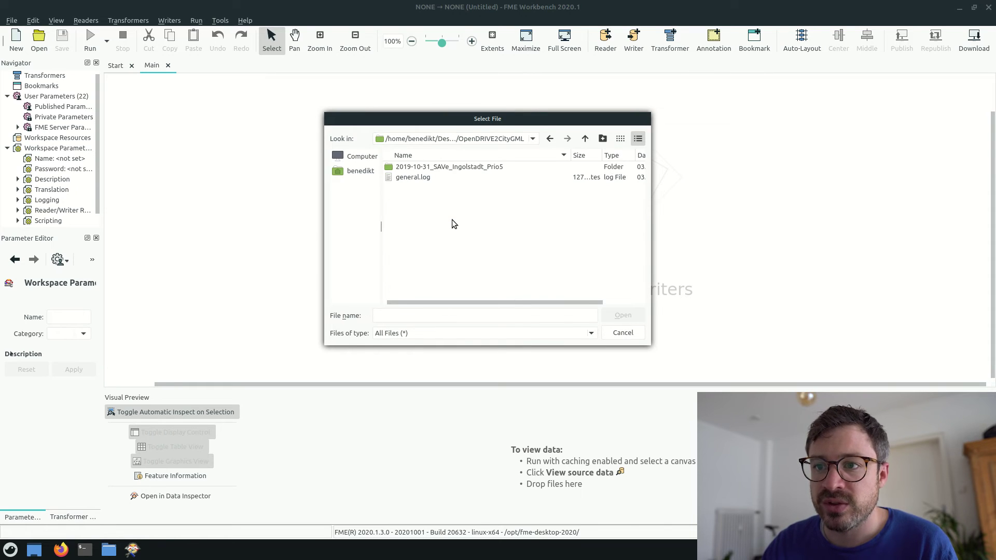
double_click(473, 168)
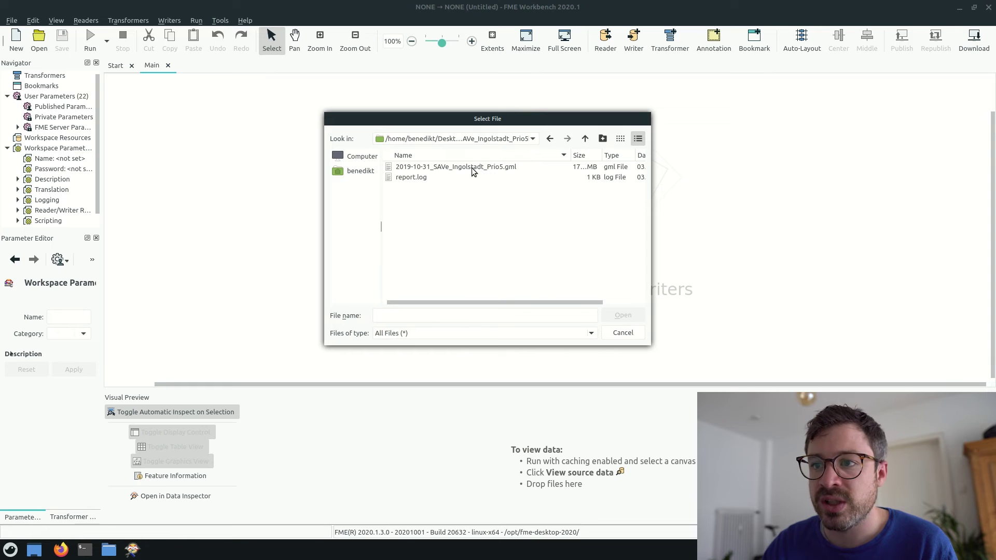
left_click(473, 167)
left_click(606, 312)
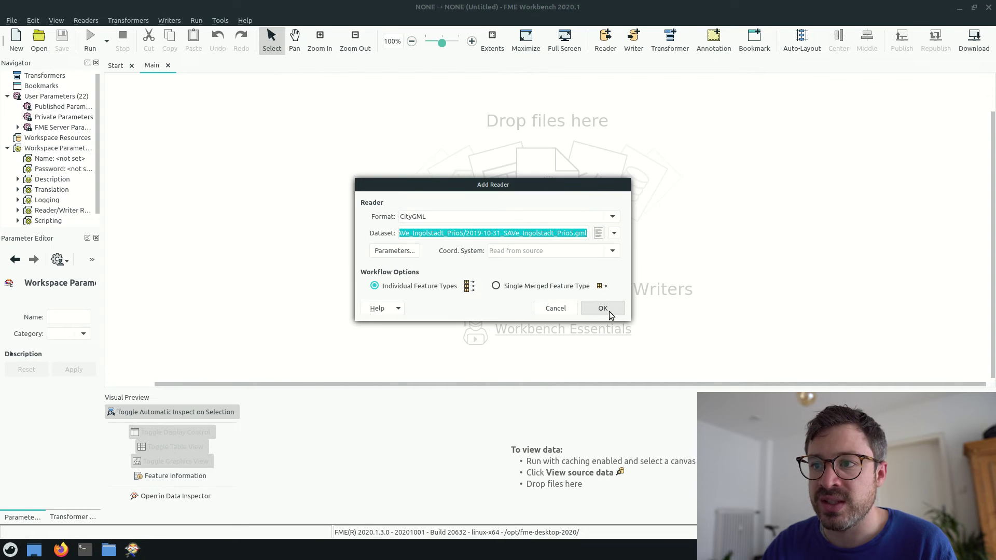
left_click(603, 309)
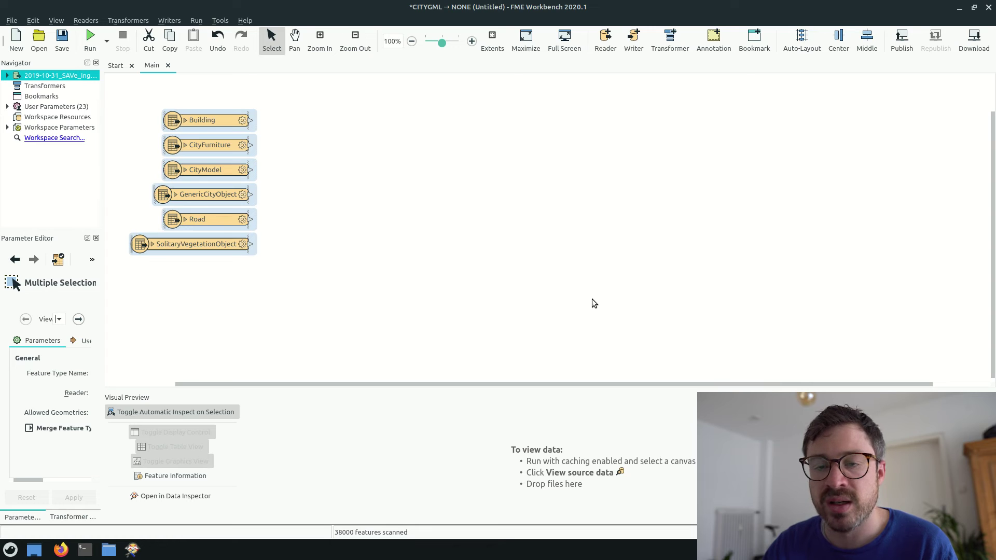
Add an OSG writer with the dataset citymodel.osgb and a dynamic feature type.
left_click(642, 54)
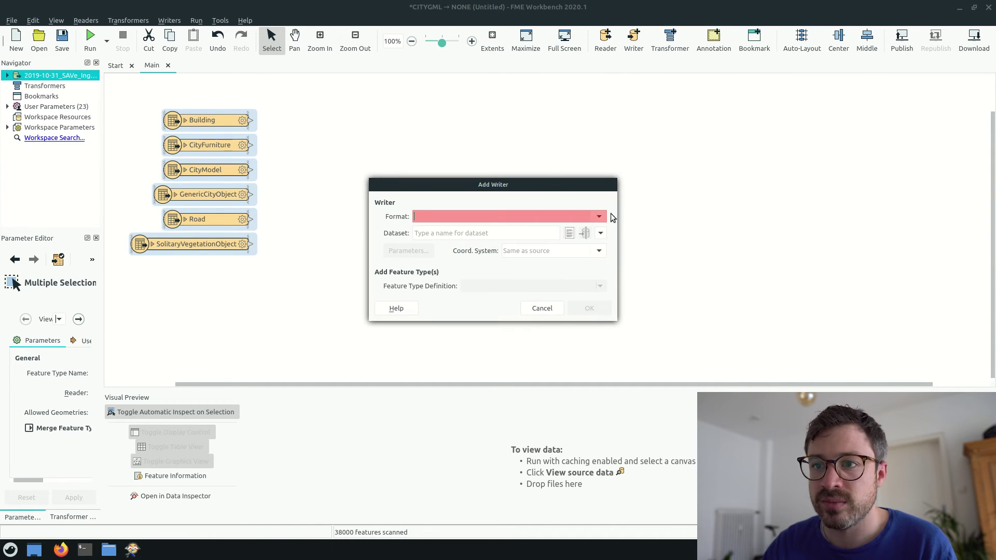
left_click(570, 233)
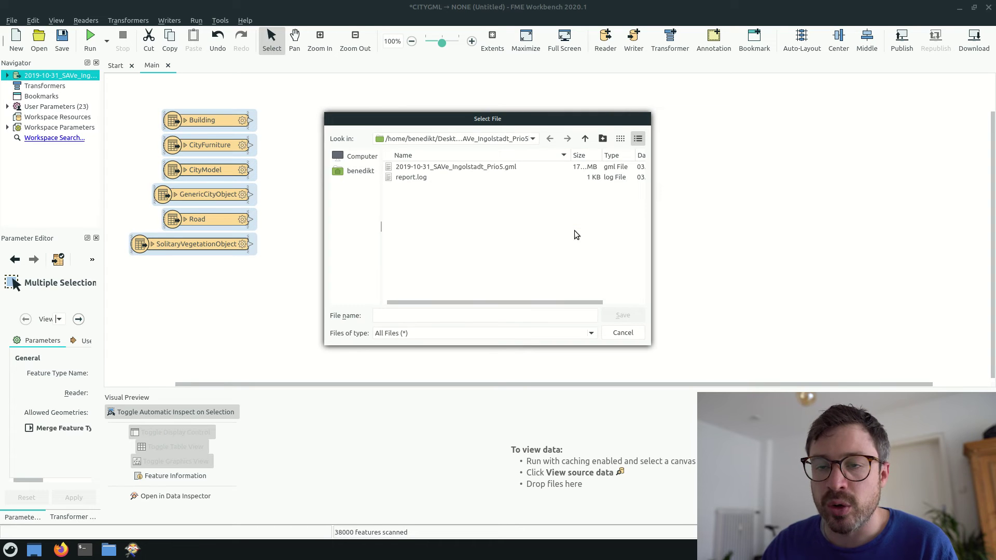
type("citymodel")
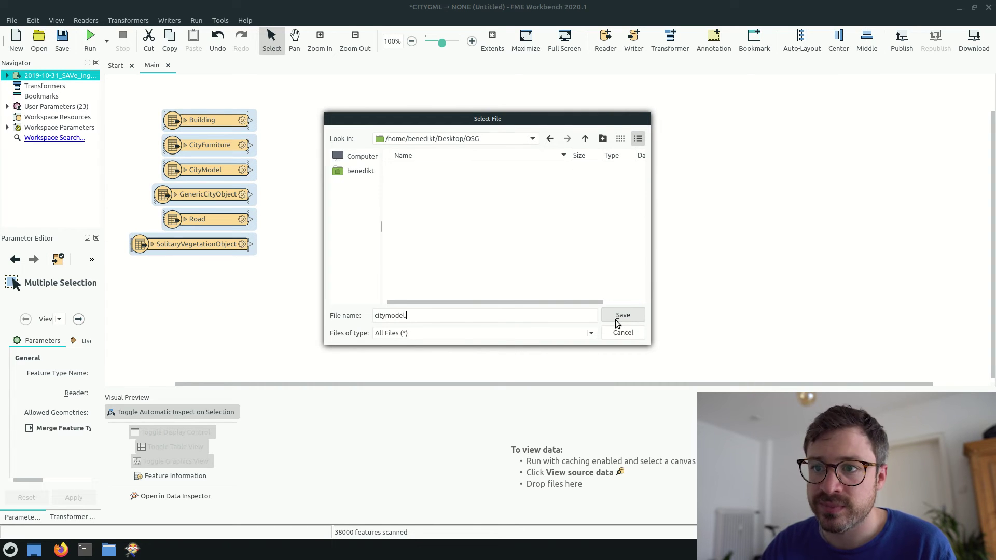
type(".osgb")
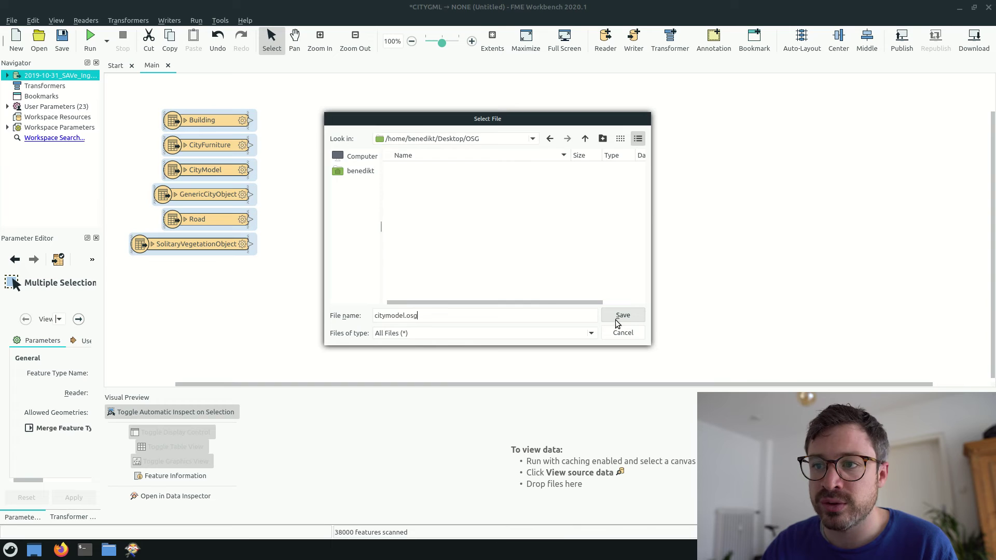
left_click(618, 318)
left_click(604, 310)
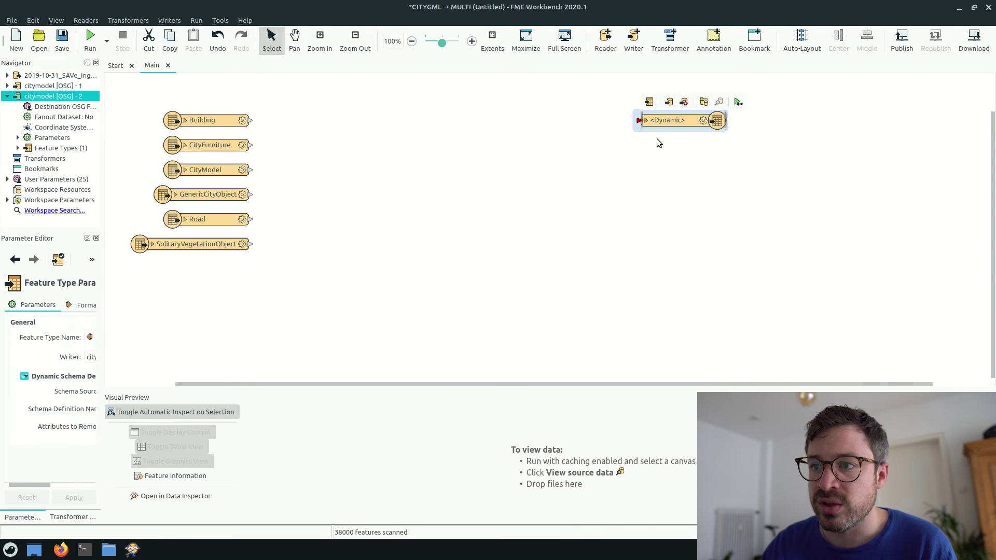
Paste the Offsetter, Triangulator and MeshMerger and chain them to the <Dynamic> writer feature type, using the TINSurface and Mesh outputs.
left_click(670, 165)
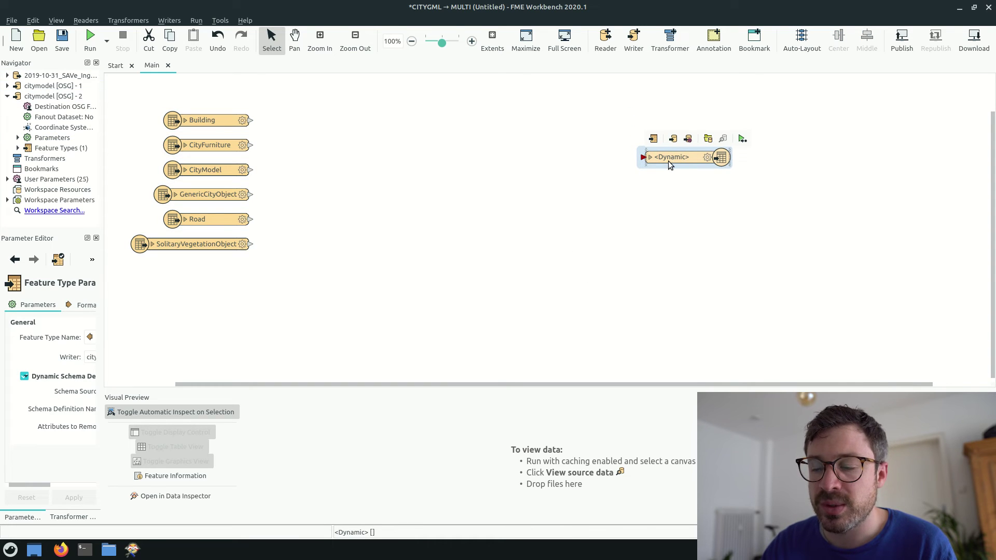
key("ctrl+v")
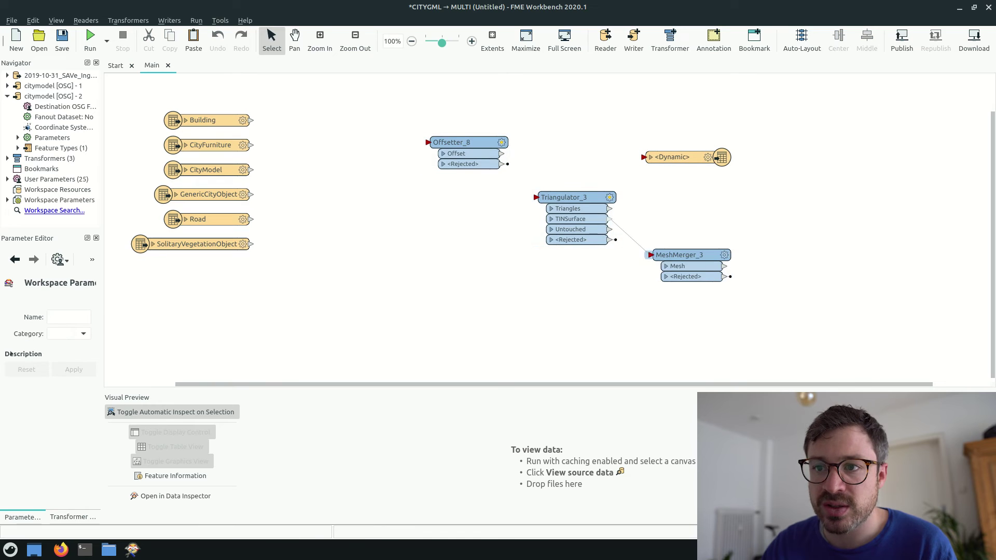
left_click_drag(649, 254, 651, 254)
left_click_drag(725, 266, 789, 271)
left_click_drag(501, 154, 653, 142)
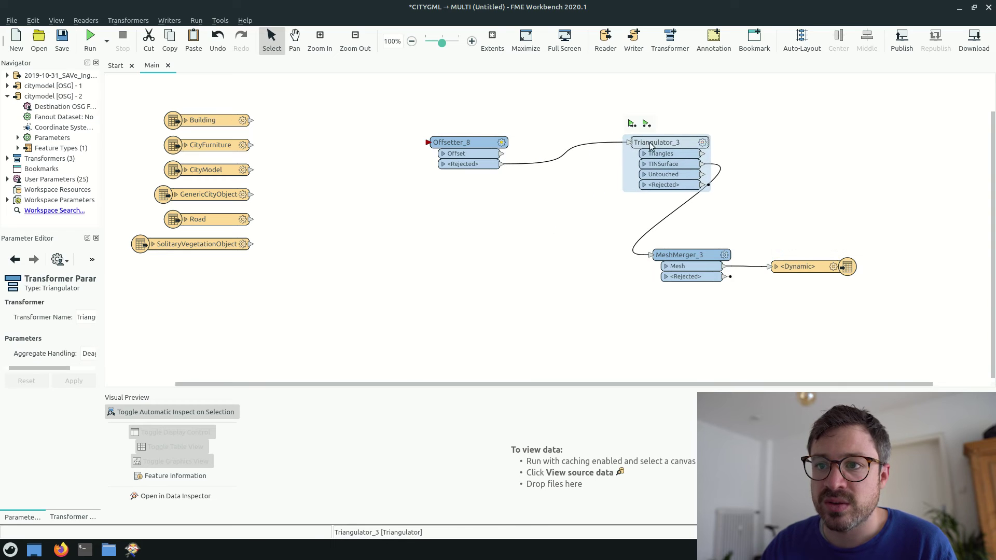
left_click_drag(448, 145, 527, 145)
left_click(437, 142)
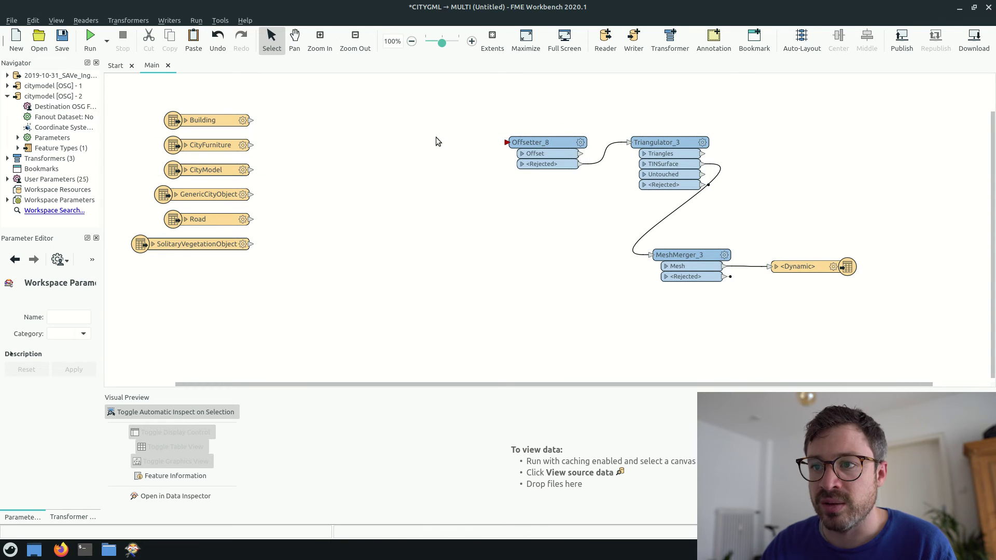
Add a GeometryColorSetter transformer and place it between the CityGML feature types and the Offsetter.
left_click(671, 41)
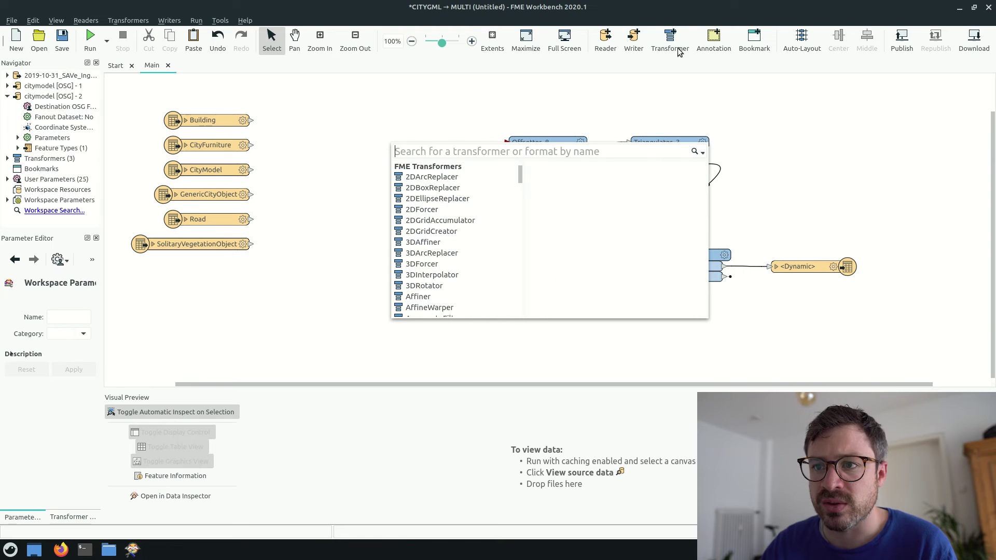
type("color")
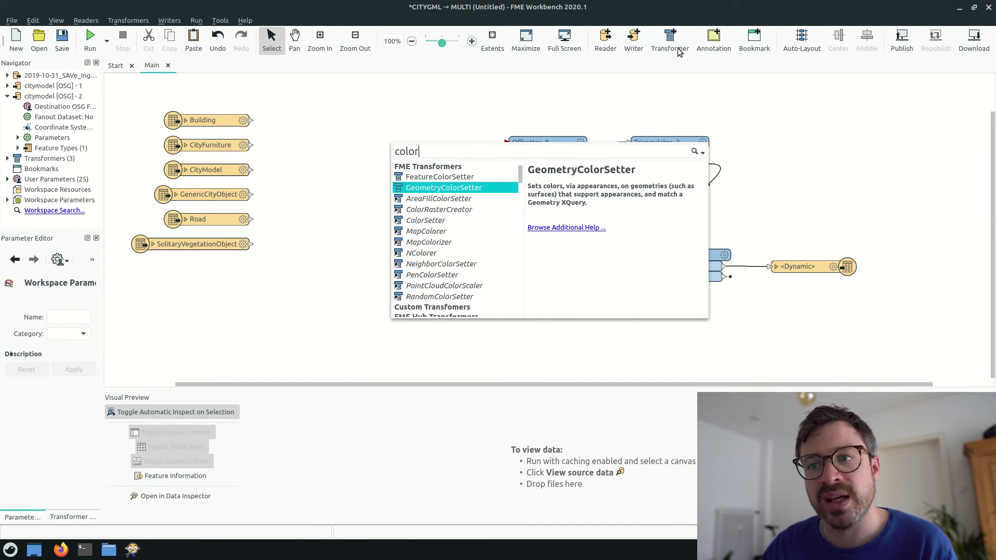
key("Return")
left_click_drag(284, 179, 359, 126)
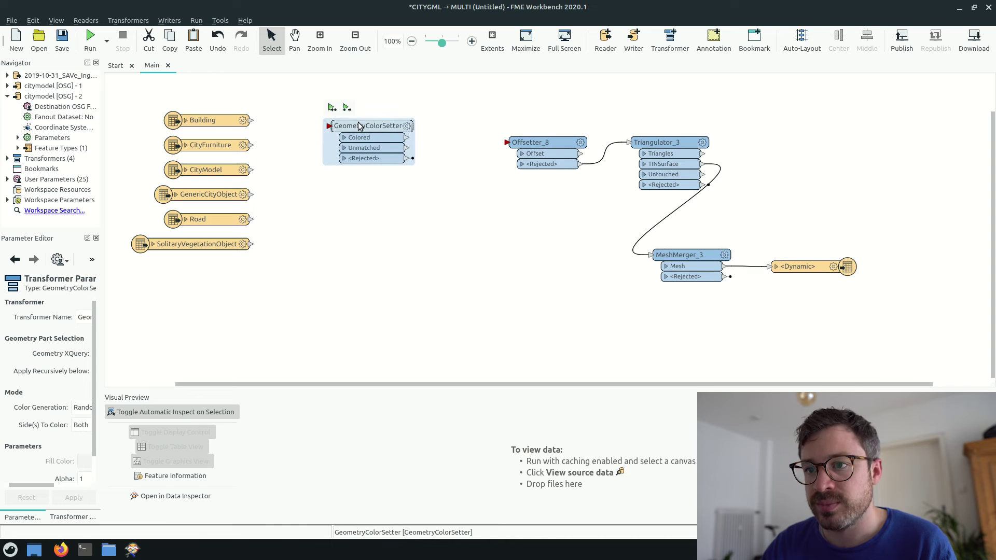
Configure the GeometryColorSetter with fixed color generation and the grey fill color #838383.
double_click(359, 126)
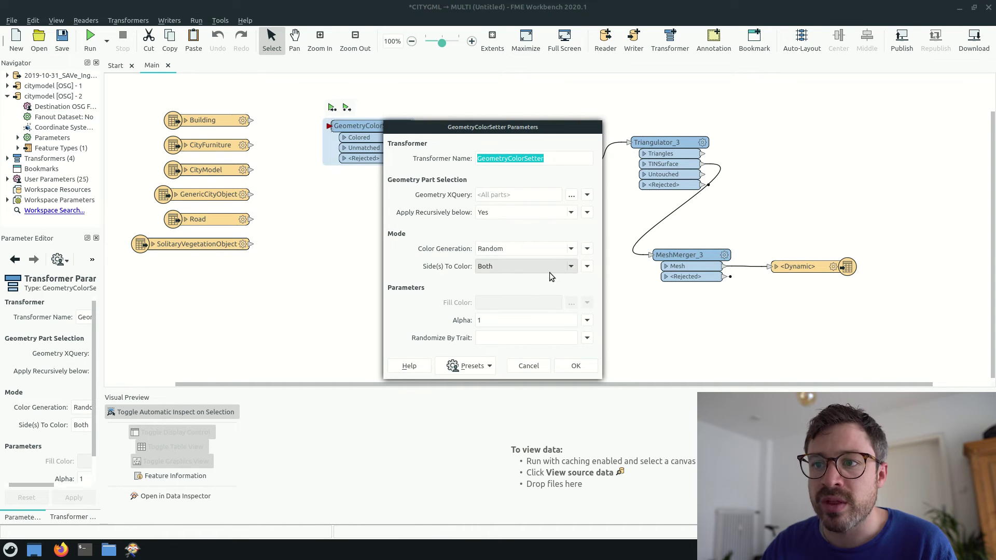
left_click(550, 249)
left_click(548, 239)
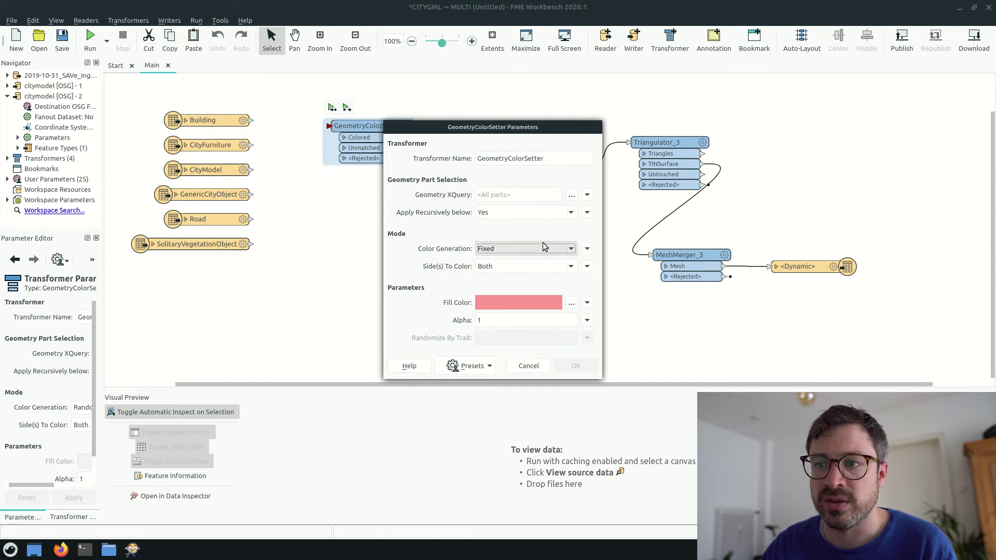
left_click(572, 303)
left_click_drag(606, 202, 606, 187)
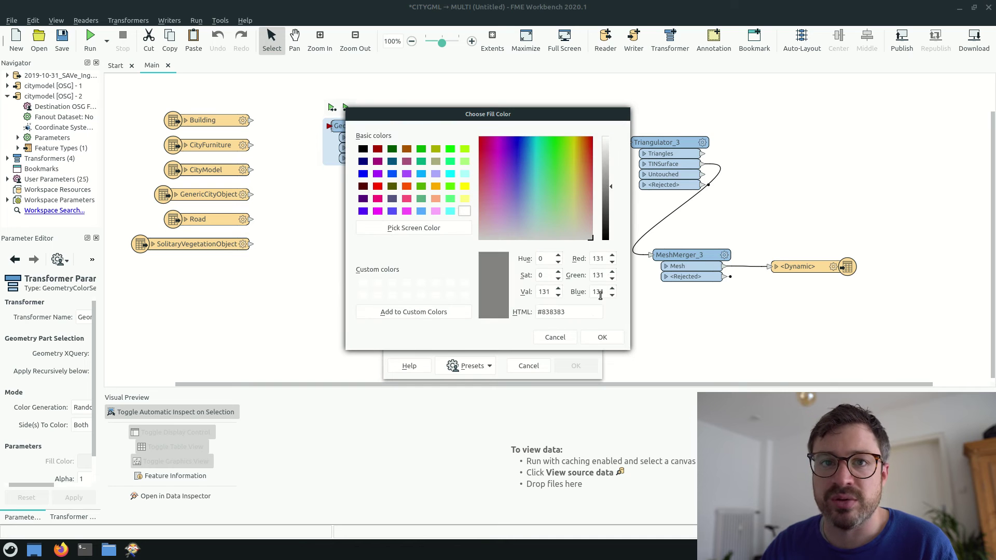
left_click(601, 337)
left_click(576, 366)
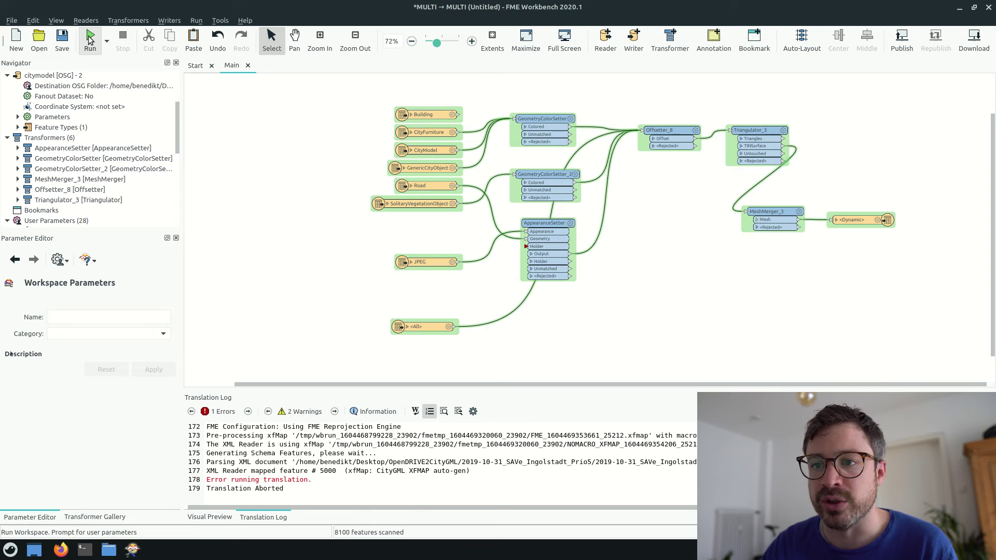
Run the completed workspace with the prompted user parameters as they are, and select the <Dynamic> writer feature type.
left_click(90, 39)
left_click(607, 338)
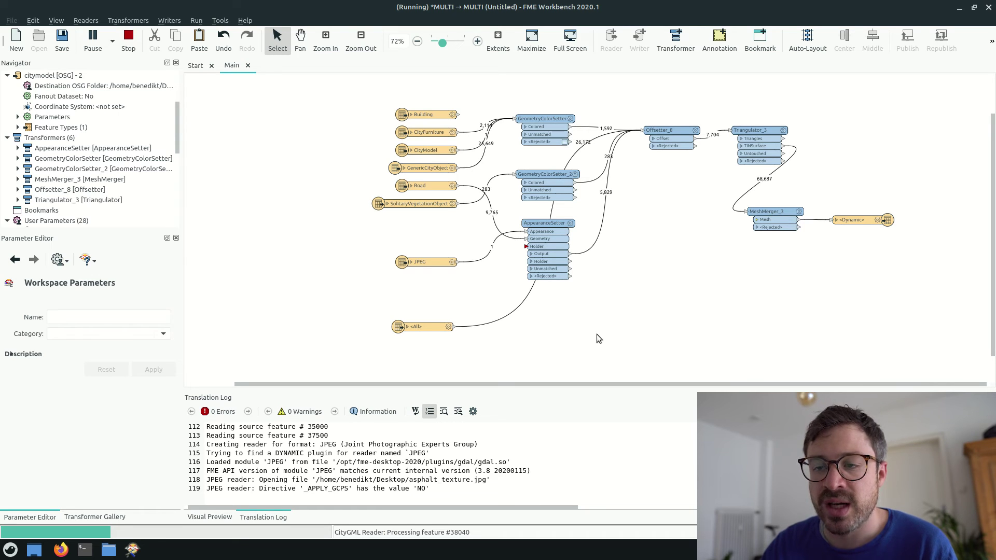
left_click(861, 218)
left_click(879, 210)
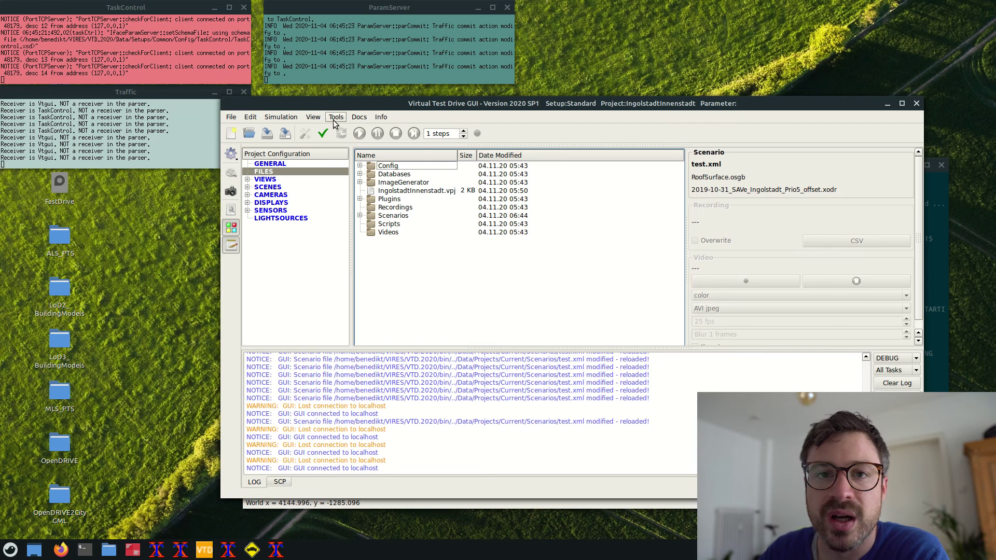
Switch to Virtual Test Drive, launch the OpenDRIVE Scenario Editor for test.xml and inspect the road network around New Player.
left_click(336, 117)
left_click(348, 141)
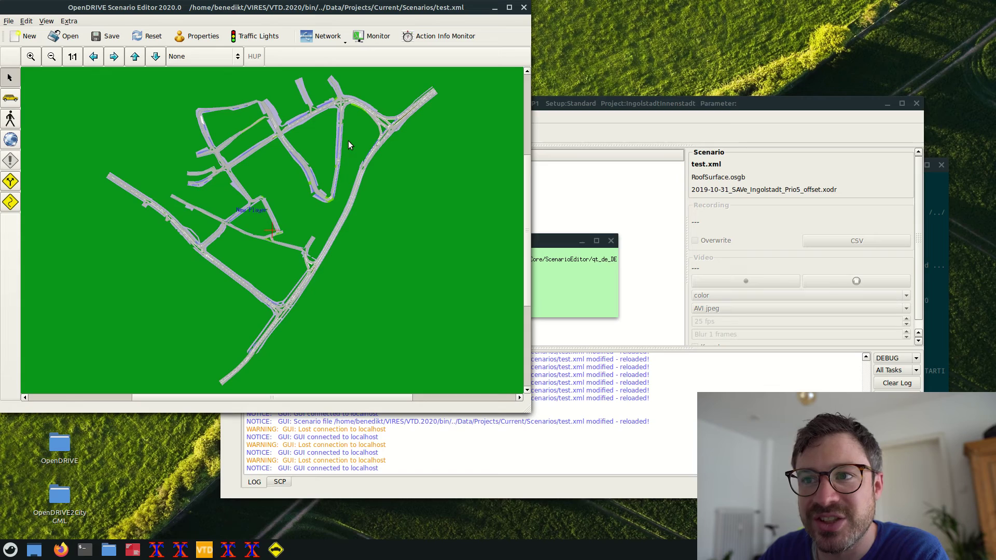
scroll(248, 207, "up", 5)
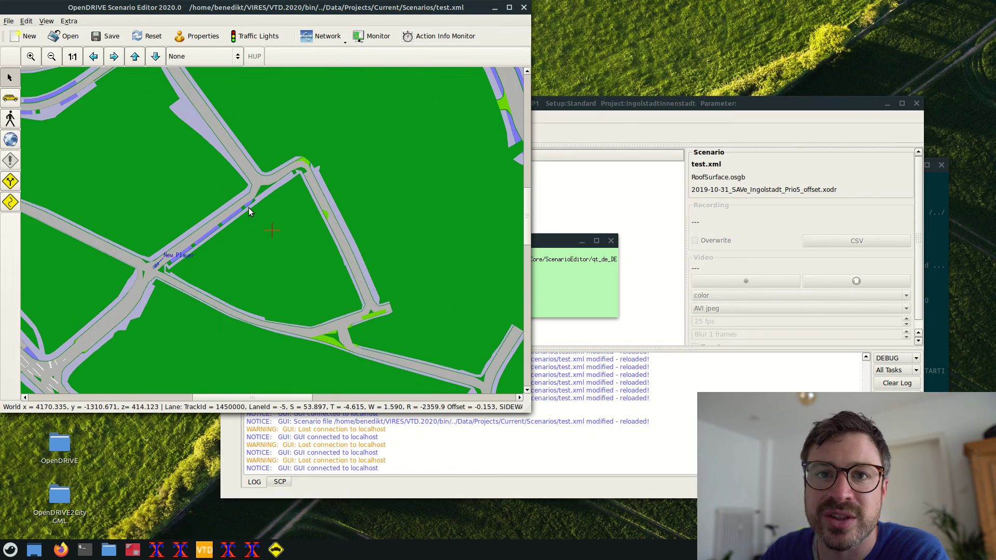
scroll(248, 207, "down", 2)
Move the Scenario Editor aside, apply the simulation configuration to launch the mainRS view, and place that view below the console windows.
left_click_drag(315, 7, 898, 128)
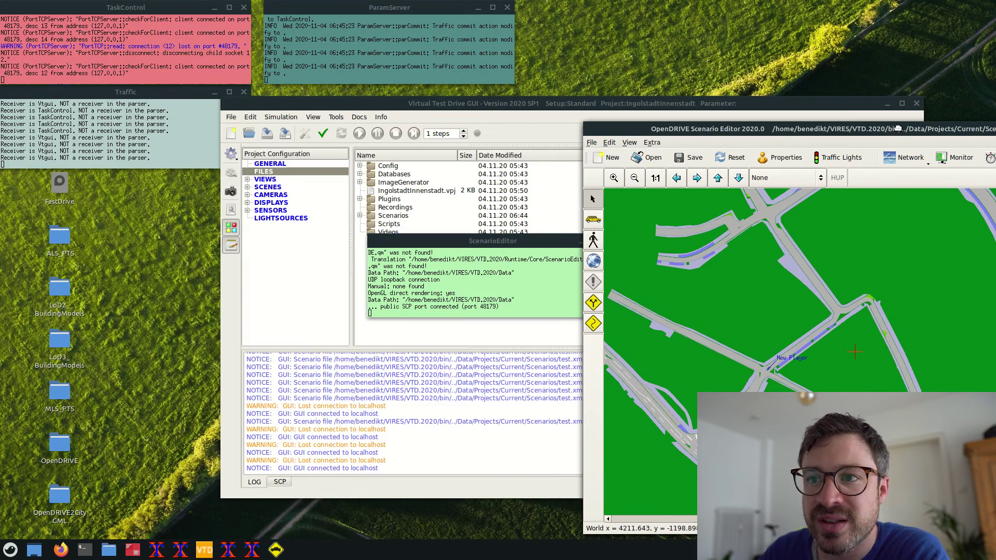
left_click(323, 134)
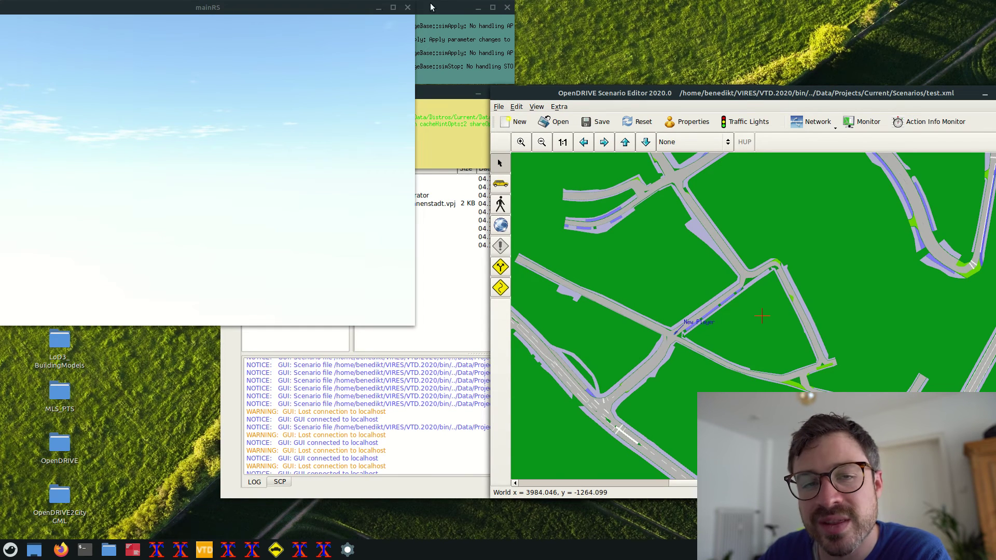
left_click_drag(360, 10, 366, 195)
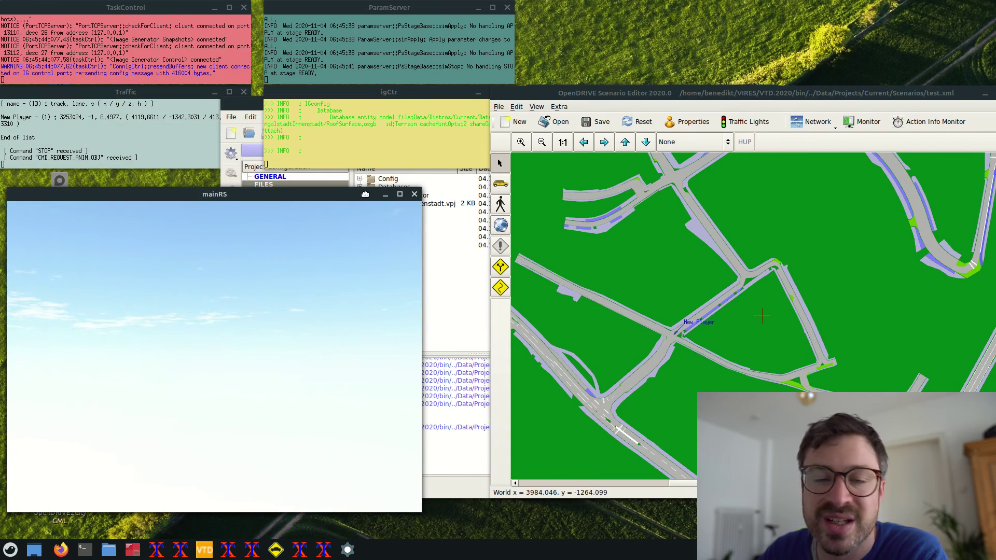